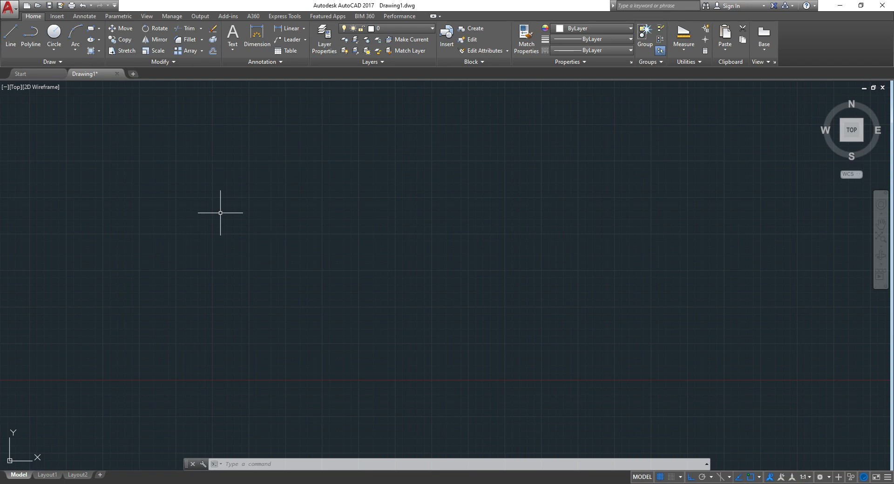
- Draw a square with 1' sides from four separate line segments, closing it at its starting corner
{"action": "left_click", "coordinate": [10, 35]}
{"action": "left_click", "coordinate": [246, 211]}
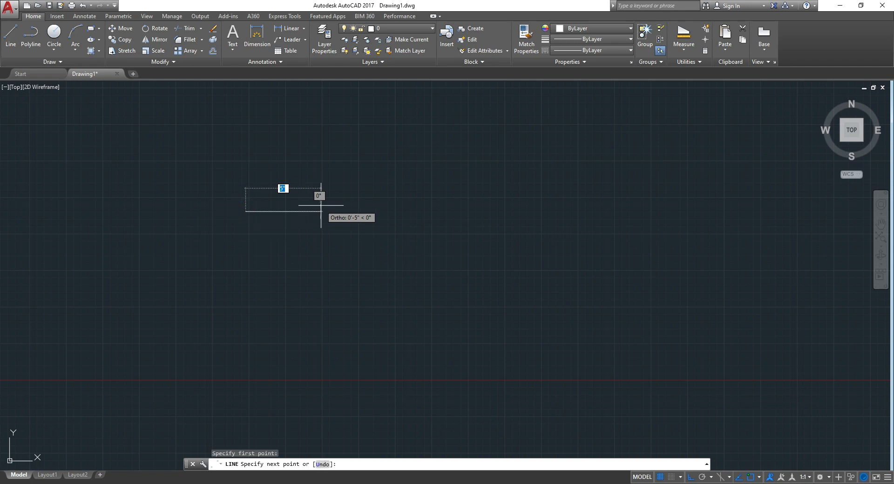
{"action": "type", "text": "1'"}
{"action": "key", "text": "Return"}
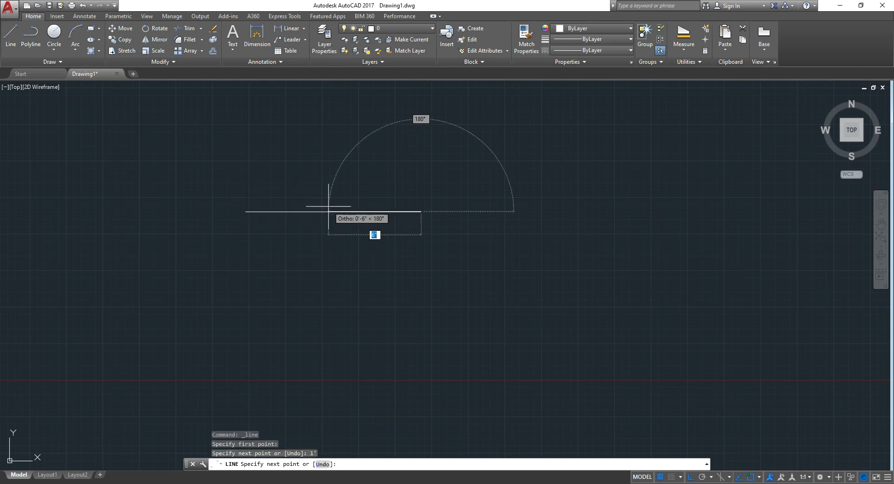
{"action": "type", "text": "1'"}
{"action": "key", "text": "Return"}
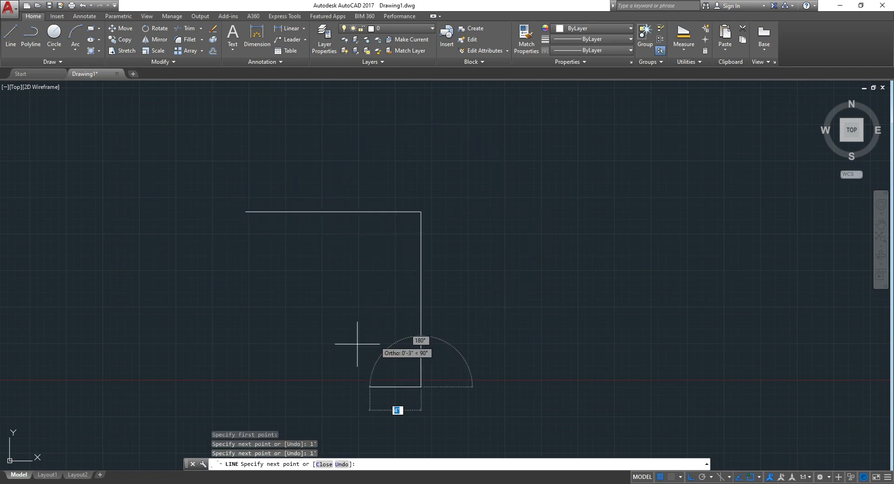
{"action": "type", "text": "1'"}
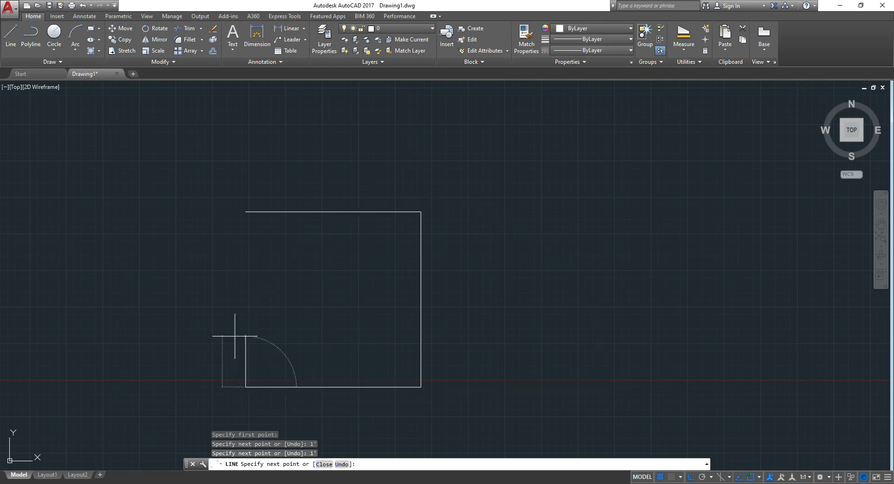
{"action": "key", "text": "Return"}
{"action": "left_click", "coordinate": [245, 211]}
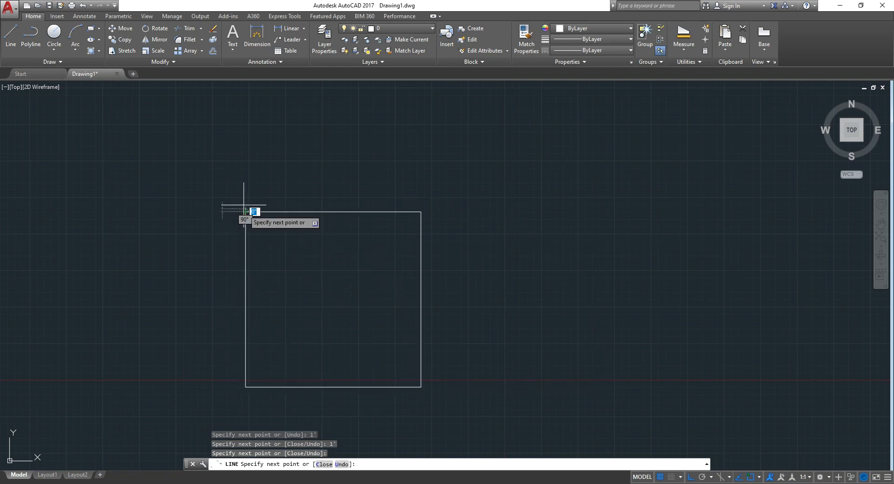
{"action": "key", "text": "Escape"}
- Draw three connected straight polyline segments beside the square, with the upper one about 1'-2" long and the lower one shorter
{"action": "scroll", "coordinate": [241, 195], "scroll_direction": "down", "scroll_amount": 6}
{"action": "middle_click_drag", "start_coordinate": [237, 198], "coordinate": [225, 191]}
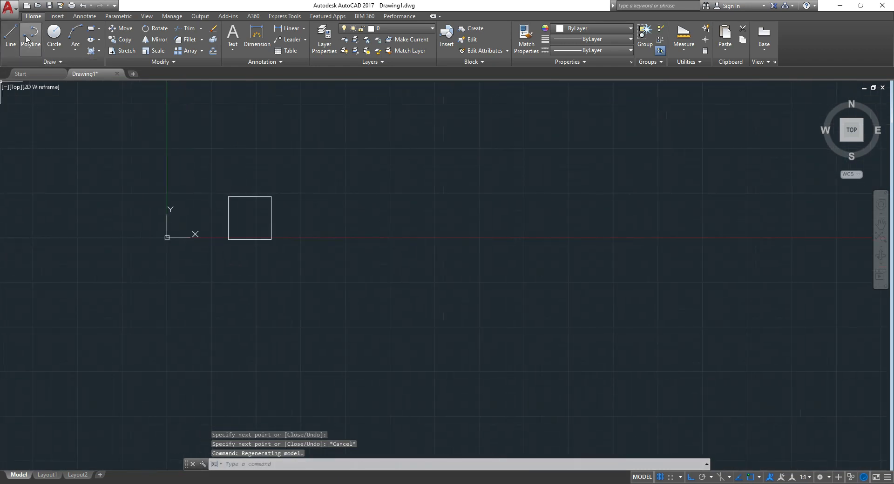
{"action": "left_click", "coordinate": [31, 36]}
{"action": "left_click", "coordinate": [310, 192]}
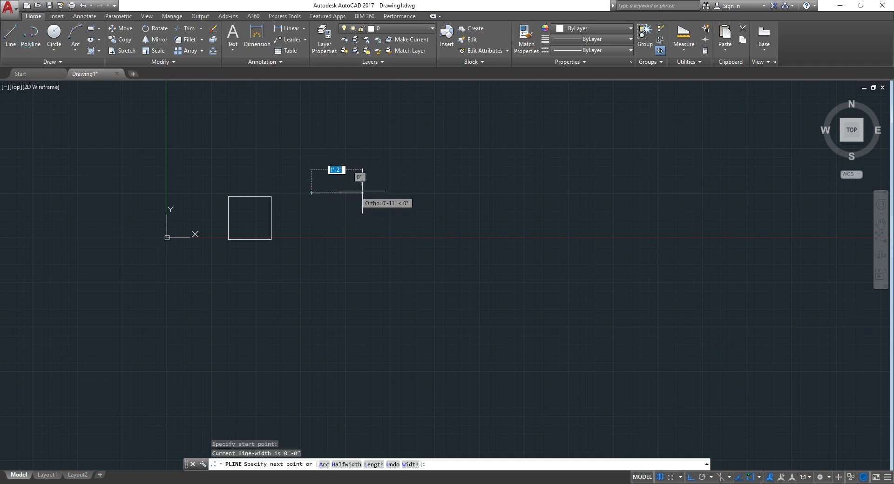
{"action": "left_click", "coordinate": [362, 193]}
{"action": "left_click", "coordinate": [362, 236]}
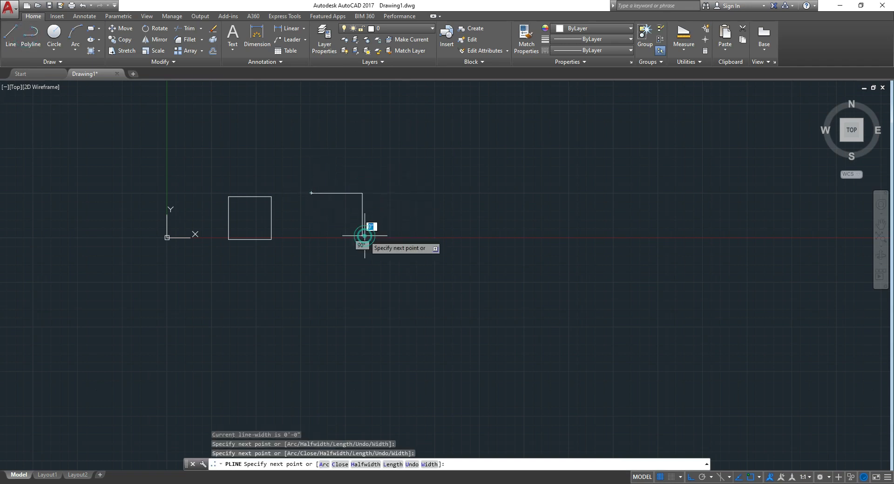
{"action": "left_click", "coordinate": [319, 236]}
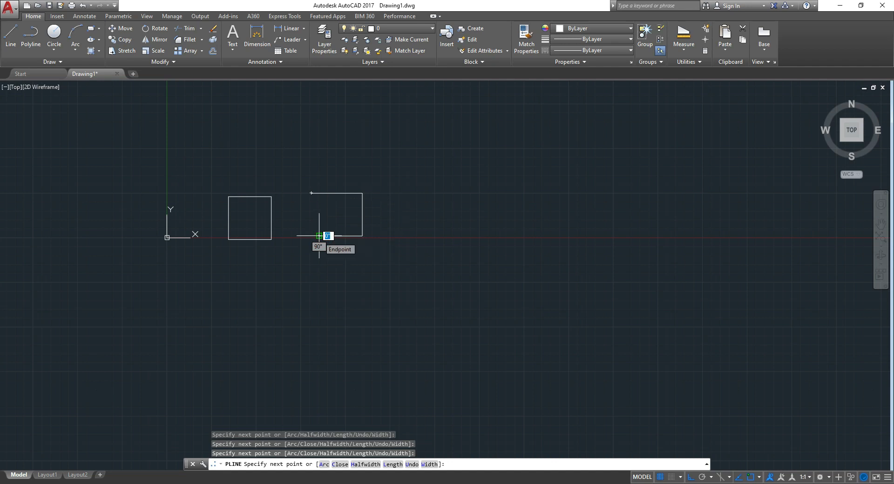
- Switch the polyline to Arc and close the shape with an arc ending at its start point
{"action": "type", "text": "A"}
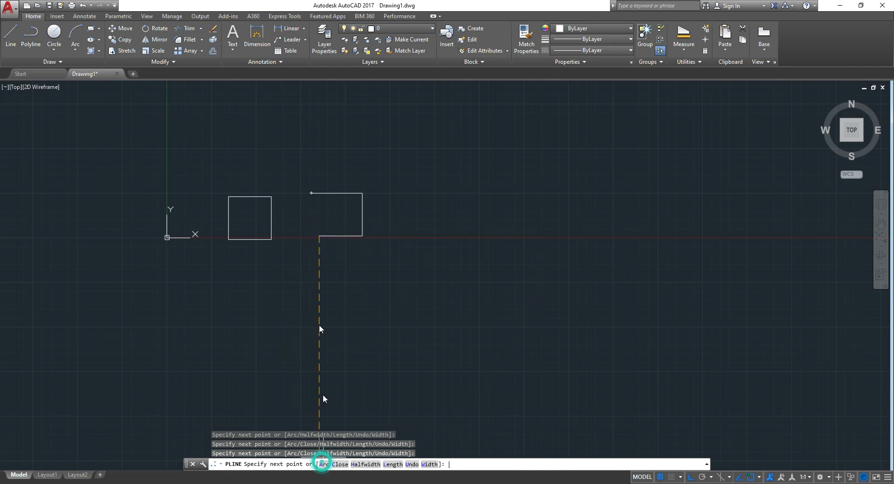
{"action": "key", "text": "Return"}
{"action": "left_click", "coordinate": [311, 192]}
{"action": "scroll", "coordinate": [309, 194], "scroll_direction": "up", "scroll_amount": 4}
{"action": "key", "text": "Escape"}
{"action": "mouse_move", "coordinate": [355, 261]}
{"action": "middle_mouse_down"}
{"action": "mouse_move", "coordinate": [385, 237]}
{"action": "mouse_move", "coordinate": [399, 205]}
{"action": "middle_mouse_up"}
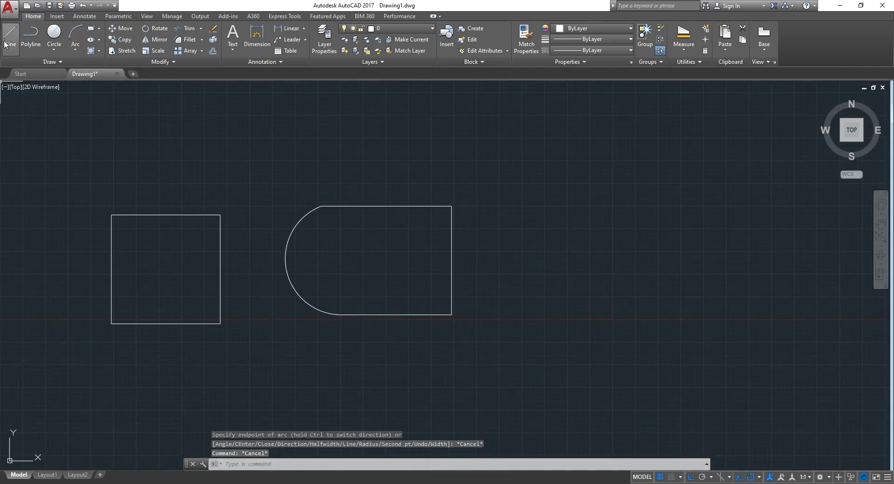
- Draw a closed rectangle from straight polyline segments to the right of the arc-ended shape
{"action": "left_click", "coordinate": [31, 33]}
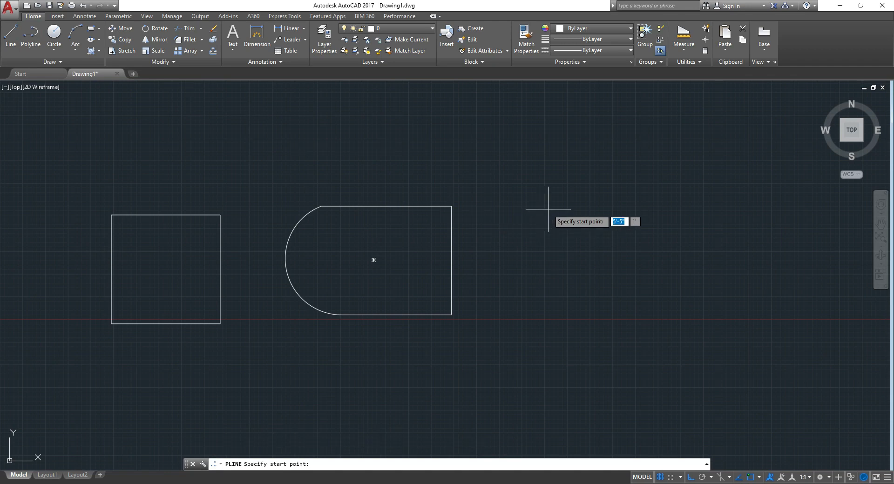
{"action": "left_click", "coordinate": [566, 205]}
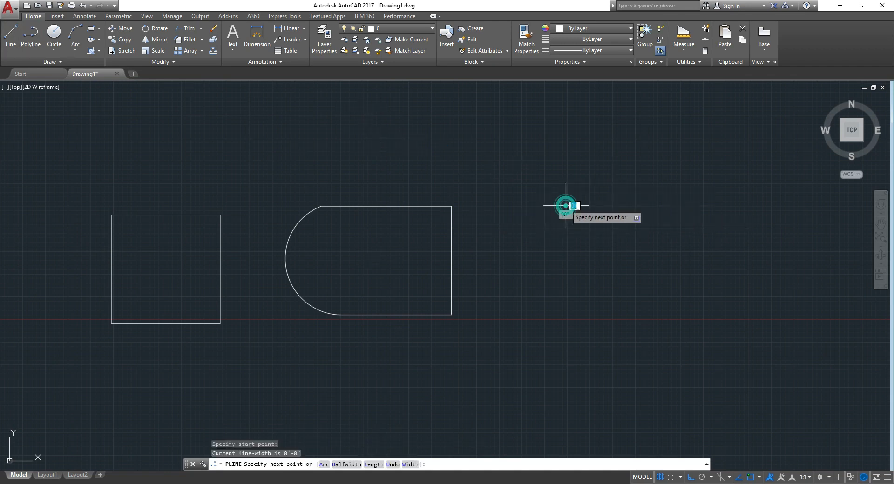
{"action": "left_click", "coordinate": [674, 205]}
{"action": "left_click", "coordinate": [680, 303]}
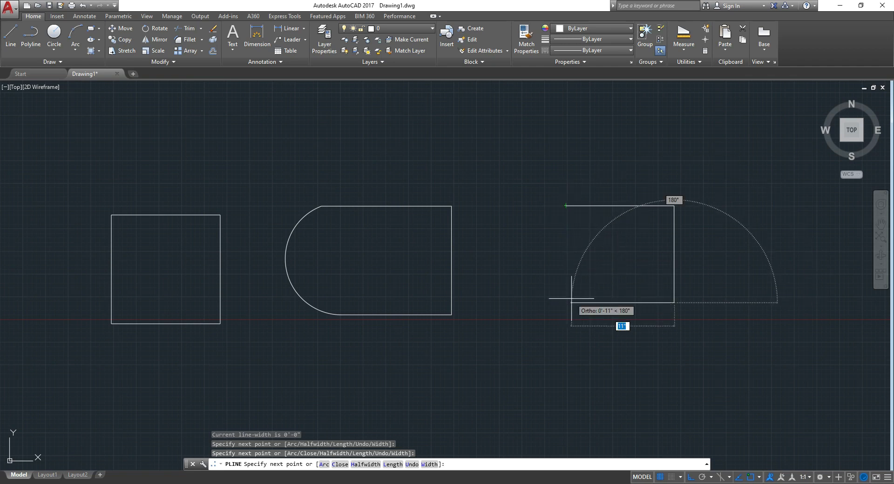
{"action": "left_click", "coordinate": [566, 302]}
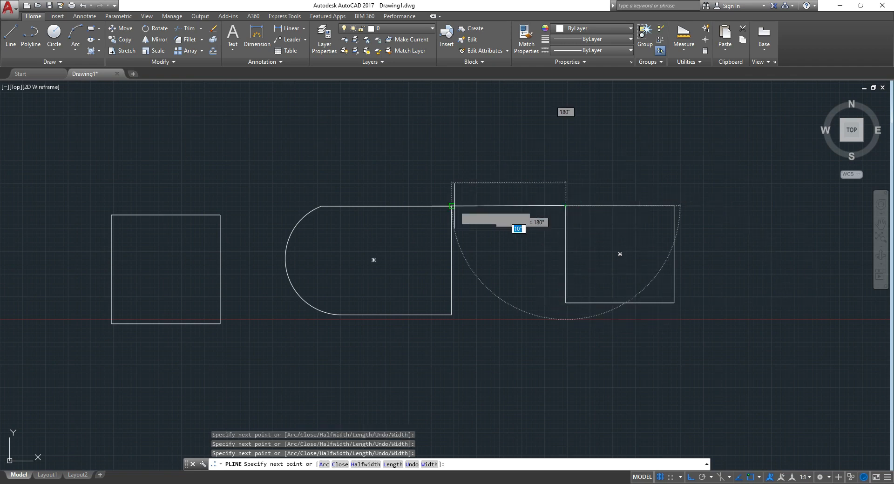
{"action": "key", "text": "Escape"}
- Measure the area of the square made of lines by picking its four corners with the AREA command
{"action": "scroll", "coordinate": [274, 177], "scroll_direction": "down", "scroll_amount": 4}
{"action": "scroll", "coordinate": [240, 198], "scroll_direction": "up", "scroll_amount": 4}
{"action": "type", "text": "AREA"}
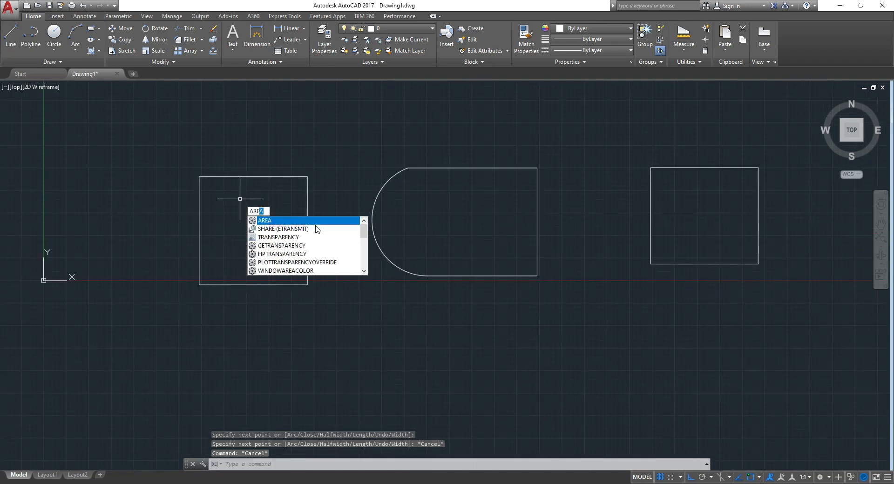
{"action": "key", "text": "Return"}
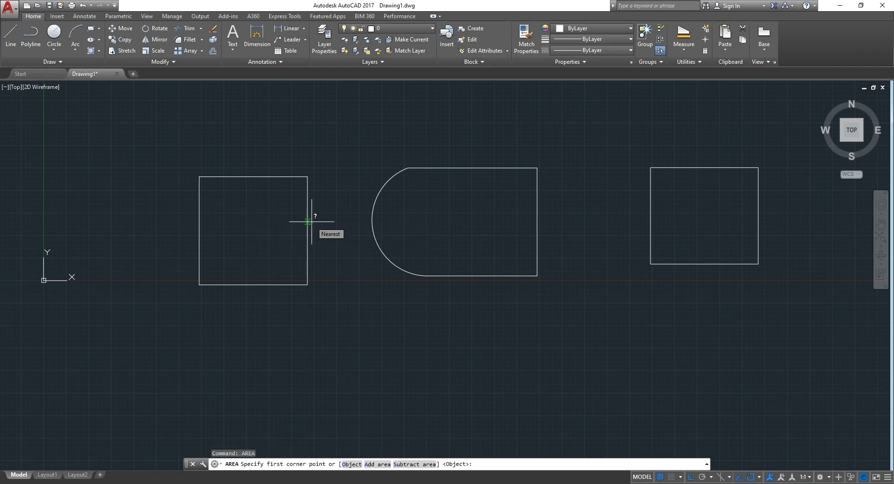
{"action": "left_click", "coordinate": [199, 176]}
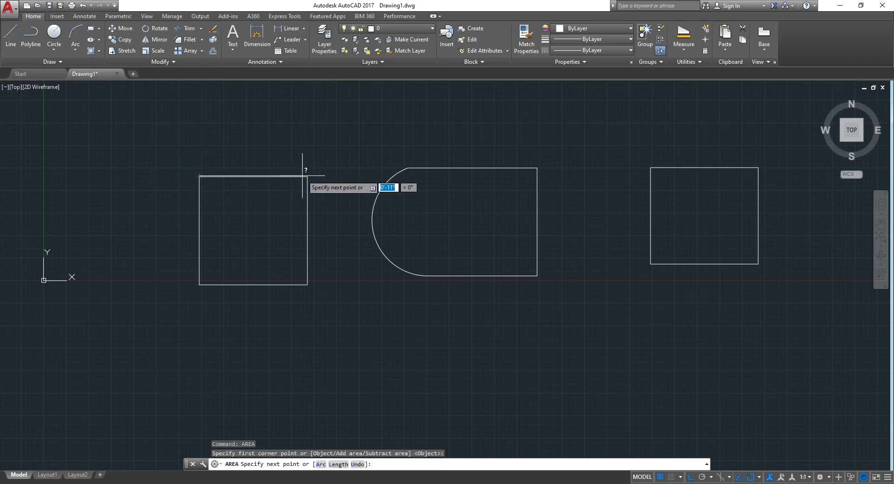
{"action": "left_click", "coordinate": [306, 176]}
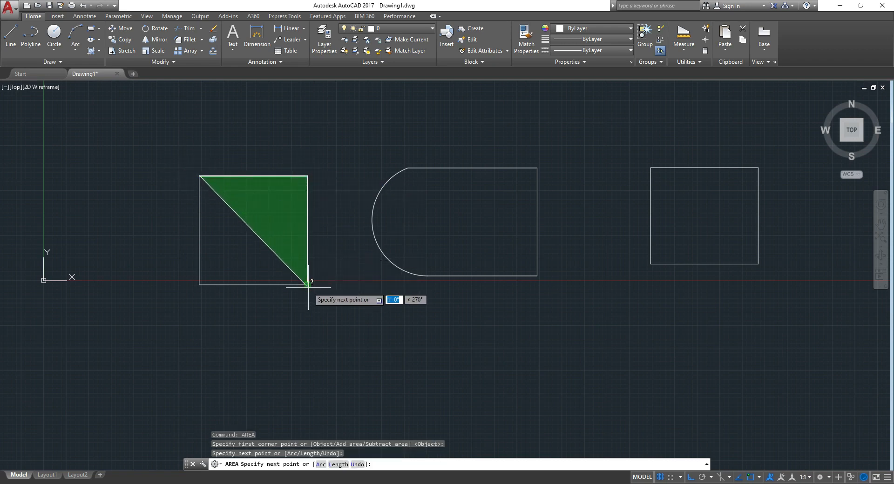
{"action": "left_click", "coordinate": [307, 284]}
{"action": "left_click", "coordinate": [199, 284]}
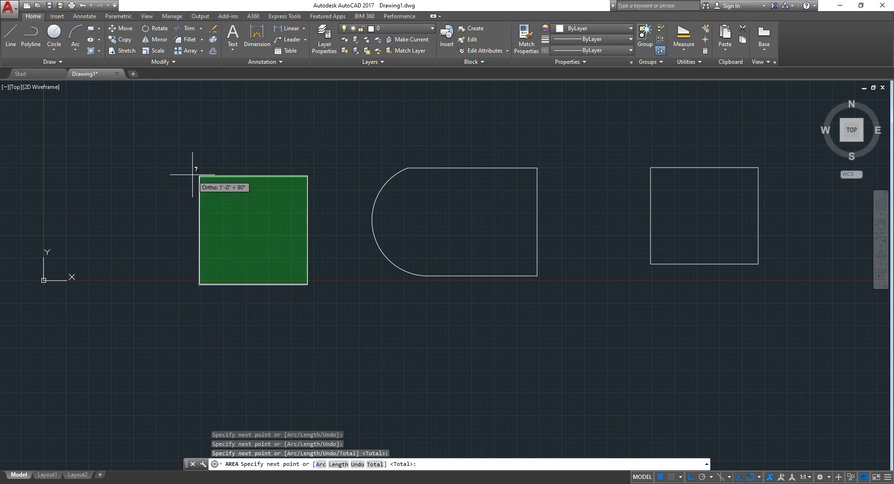
{"action": "left_click", "coordinate": [200, 176]}
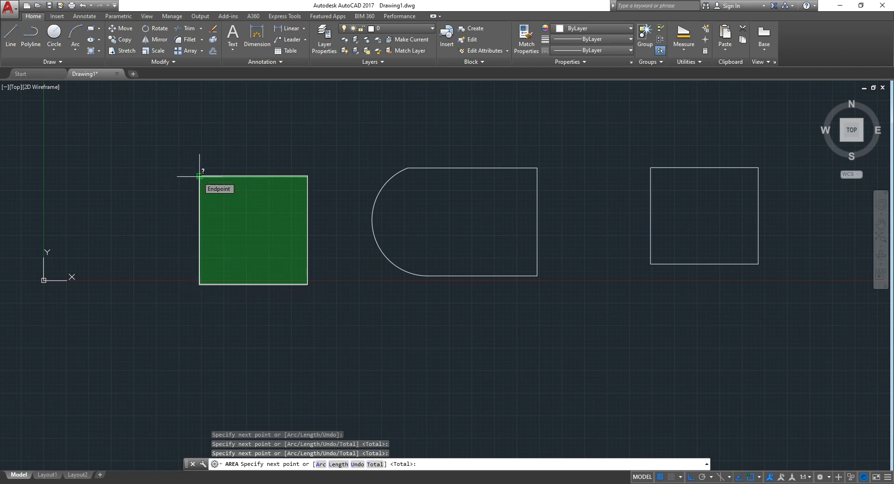
{"action": "key", "text": "Return"}
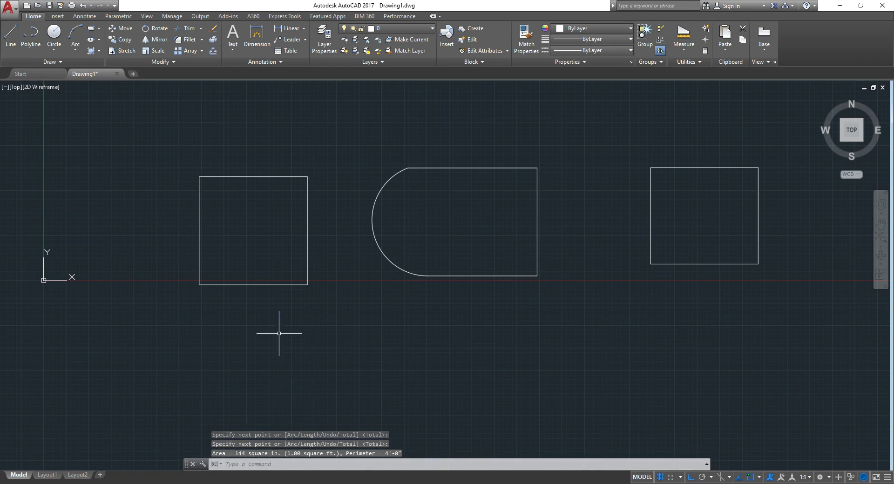
{"action": "key", "text": "Escape"}
{"action": "key", "text": "Escape"}
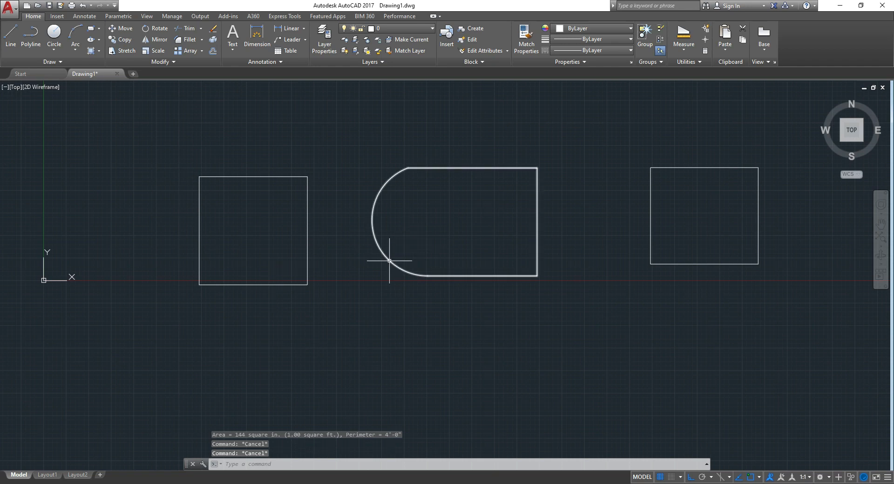
{"action": "left_click", "coordinate": [395, 257]}
{"action": "middle_click_drag", "start_coordinate": [413, 182], "coordinate": [405, 180]}
{"action": "key", "text": "Escape"}
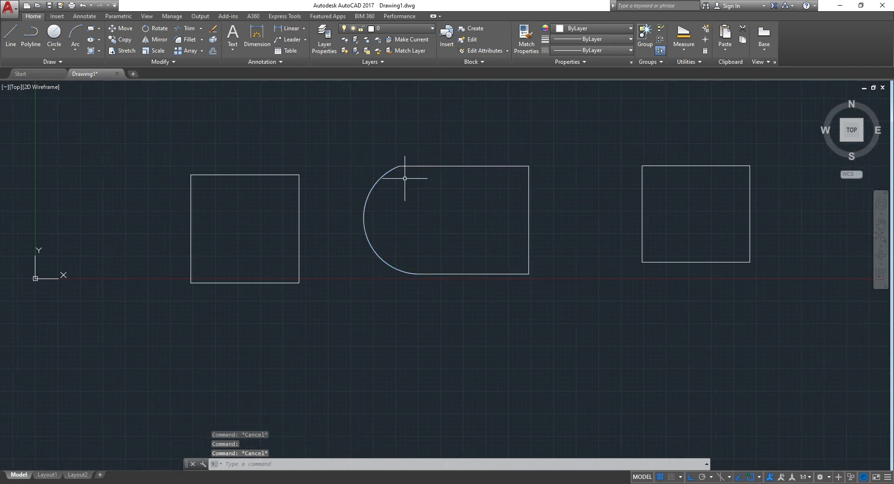
{"action": "type", "text": "area"}
{"action": "key", "text": "Return"}
{"action": "left_click", "coordinate": [419, 274]}
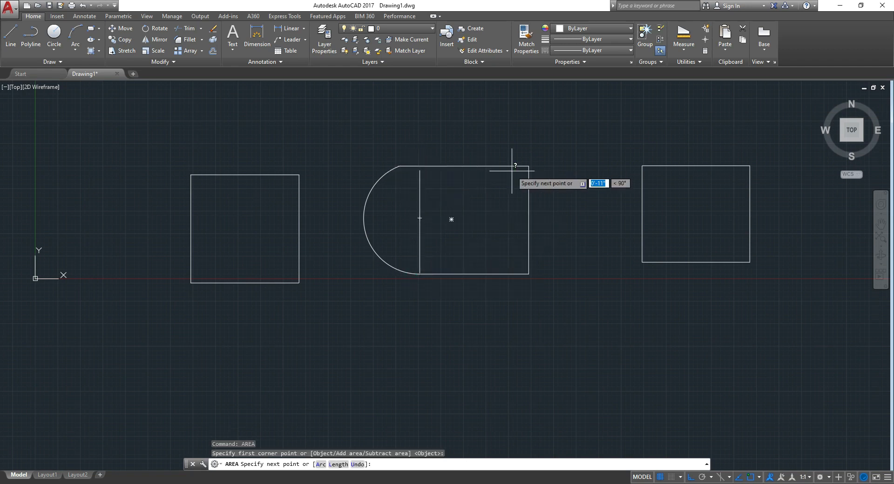
{"action": "key", "text": "Escape"}
{"action": "type", "text": "a"}
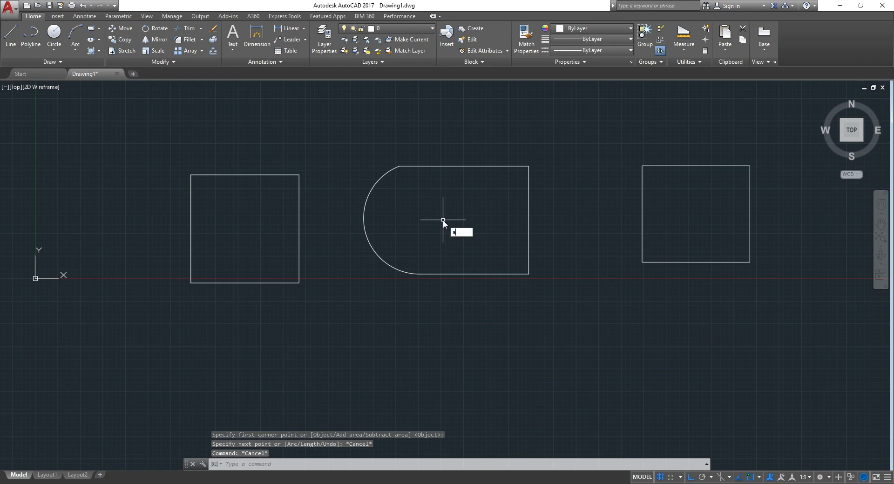
{"action": "type", "text": "re"}
{"action": "left_click", "coordinate": [482, 237]}
{"action": "left_click", "coordinate": [482, 236]}
{"action": "key", "text": "Escape"}
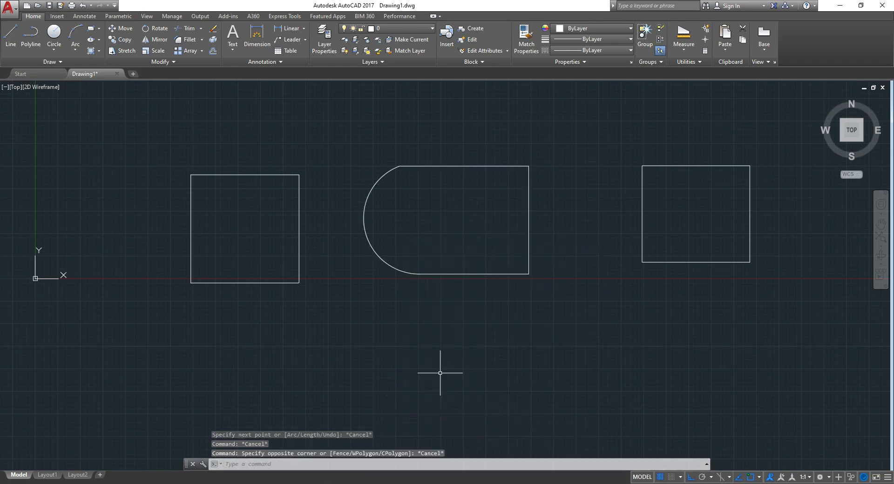
{"action": "key", "text": "Escape"}
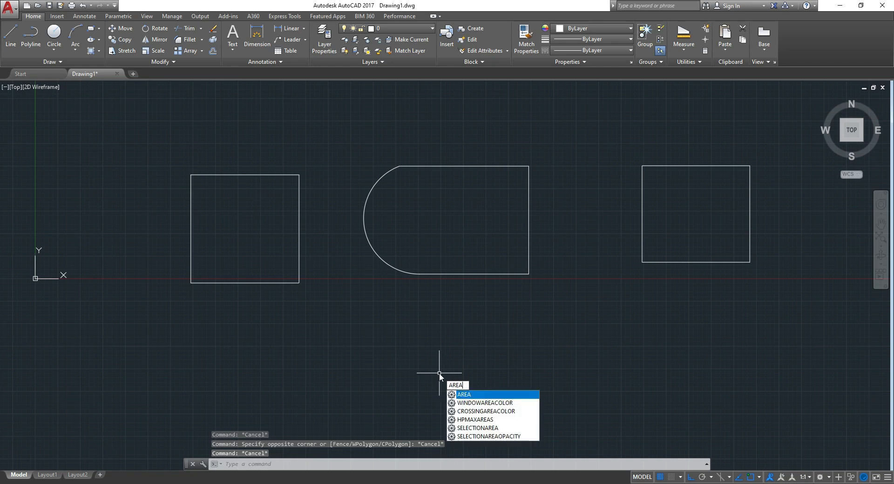
- Measure the area of the arc-ended polyline using the AREA command's Object option, and check that it selects as one object
{"action": "left_click", "coordinate": [489, 393]}
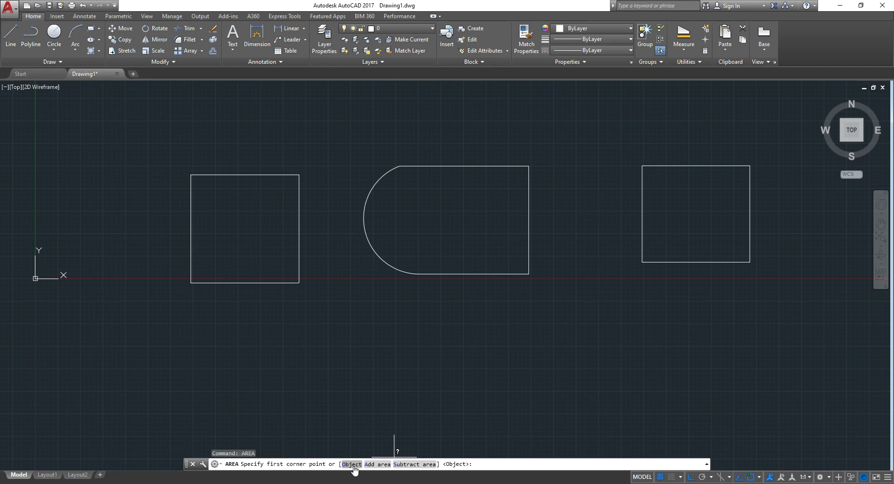
{"action": "left_click", "coordinate": [352, 464]}
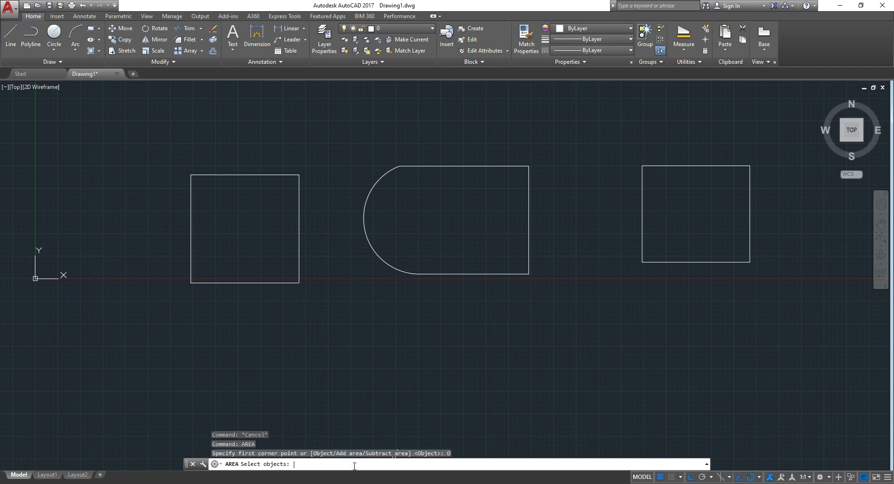
{"action": "left_click", "coordinate": [421, 273]}
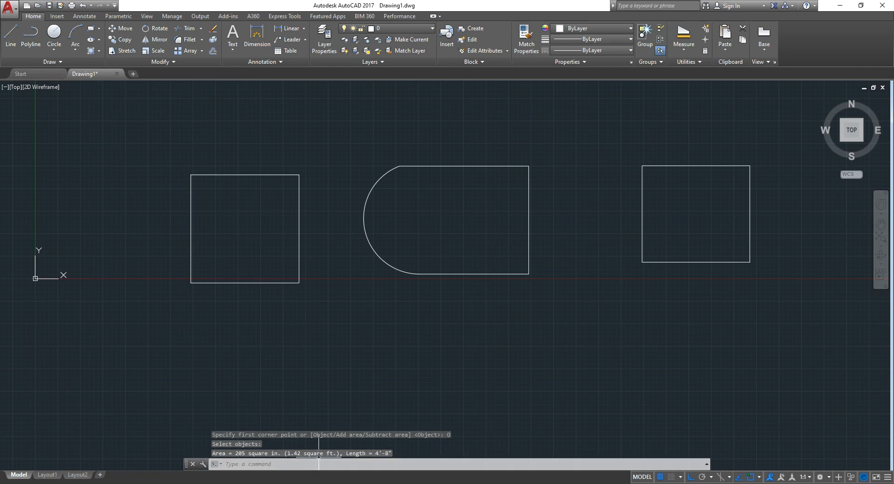
{"action": "left_click", "coordinate": [427, 165]}
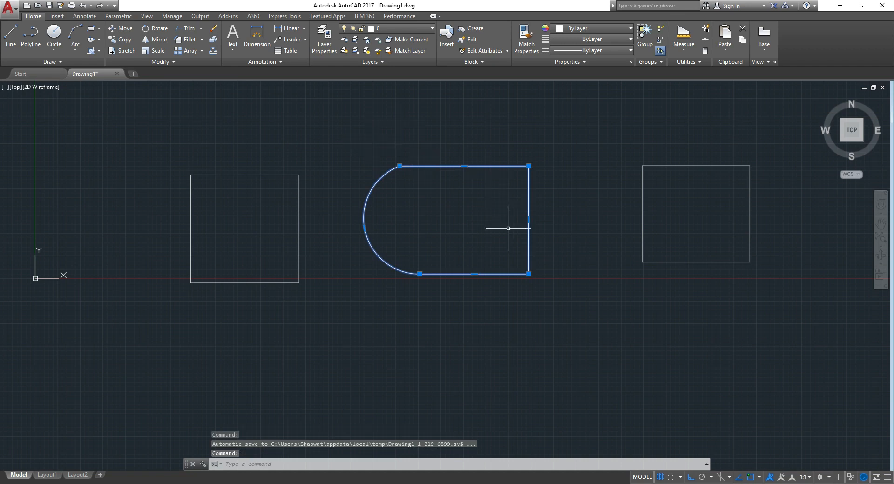
{"action": "key", "text": "Escape"}
- Measure the arc-ended polyline's area again as a whole object with the AREA command's Object option
{"action": "type", "text": "AREA"}
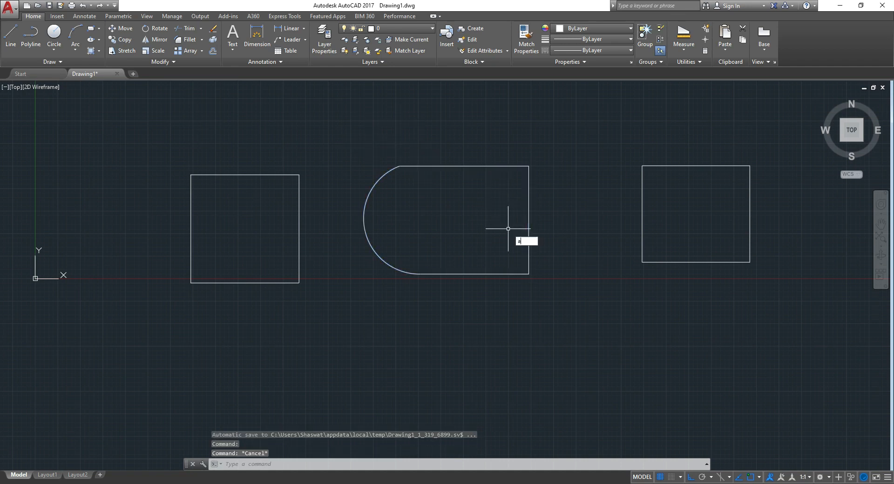
{"action": "key", "text": "Return"}
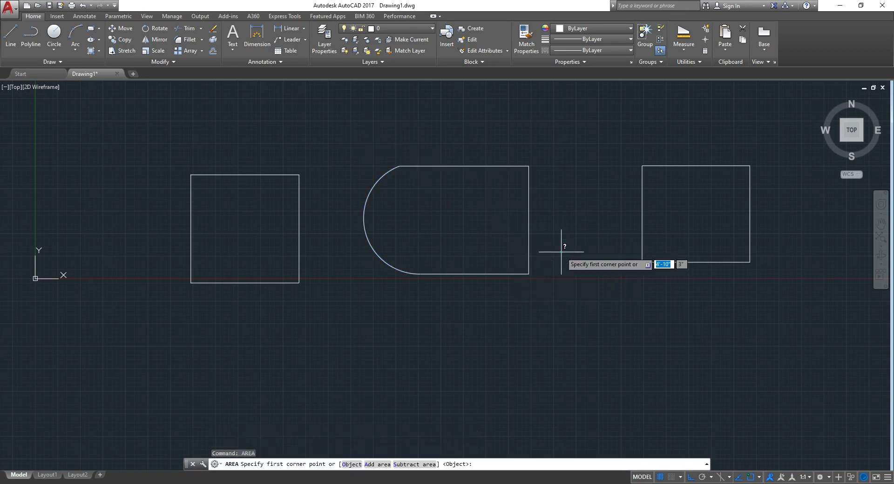
{"action": "left_click", "coordinate": [353, 465]}
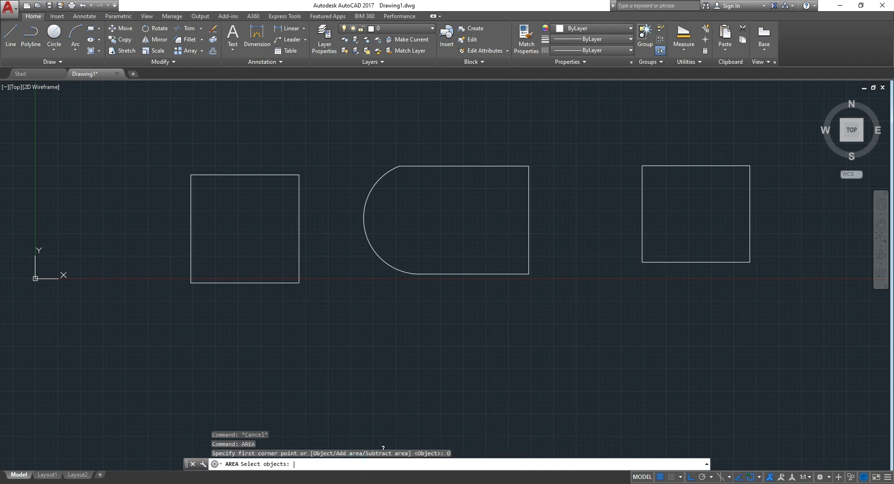
{"action": "left_click", "coordinate": [418, 275]}
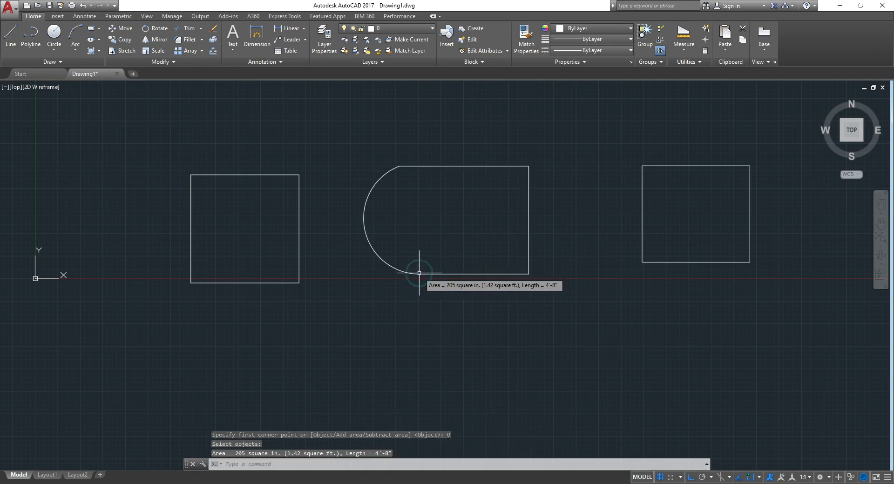
{"action": "key", "text": "Escape"}
{"action": "key", "text": "Escape"}
- Measure the area of the rectangular polyline using the AREA command's Object option
{"action": "middle_click_drag", "start_coordinate": [452, 235], "coordinate": [401, 236]}
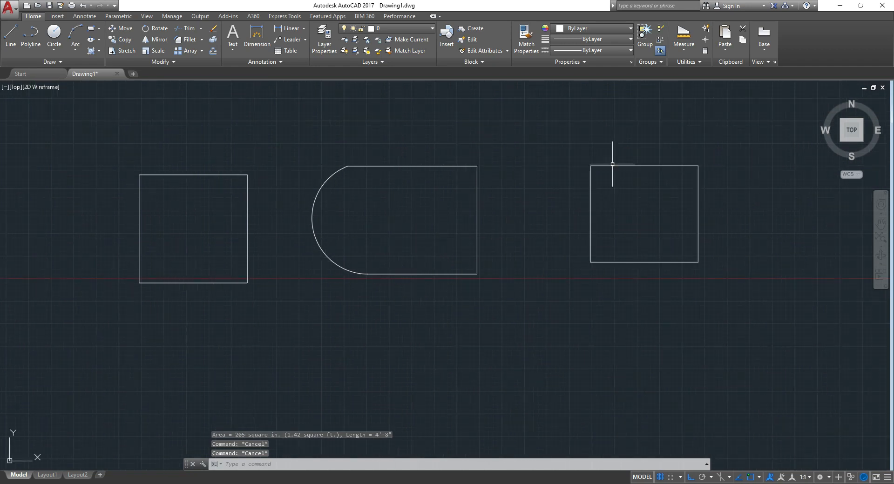
{"action": "type", "text": "are"}
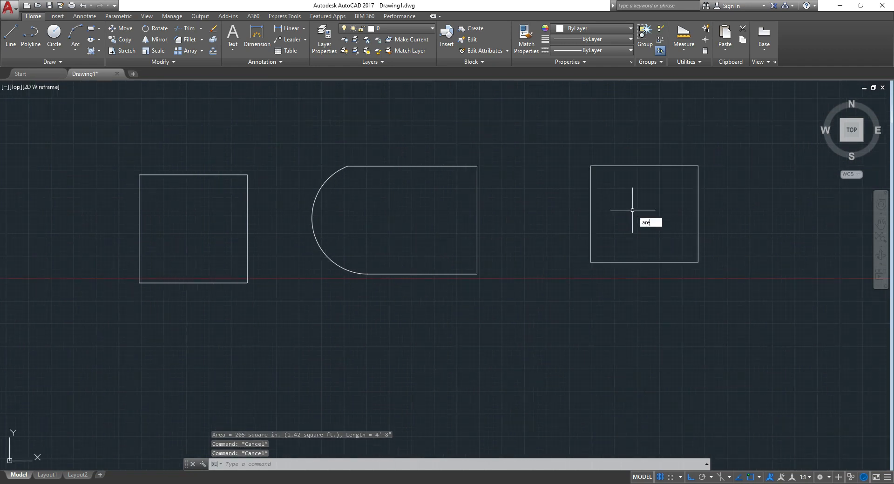
{"action": "type", "text": "a"}
{"action": "key", "text": "Return"}
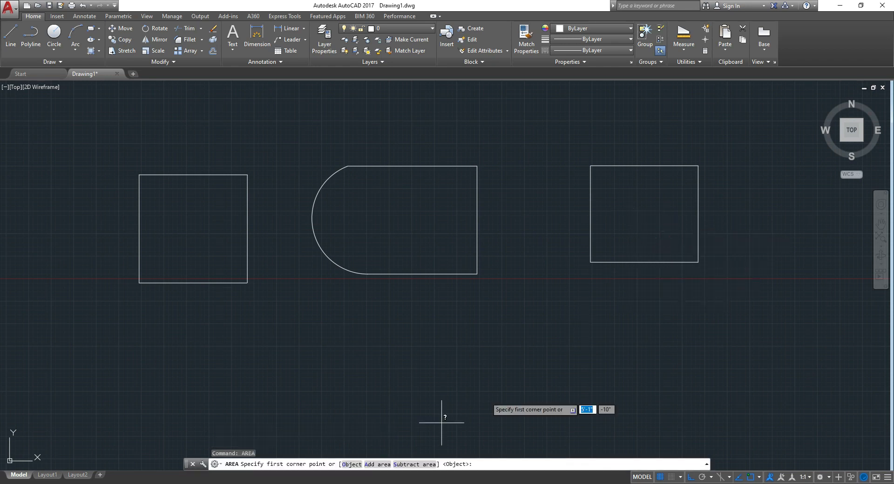
{"action": "left_click", "coordinate": [351, 464]}
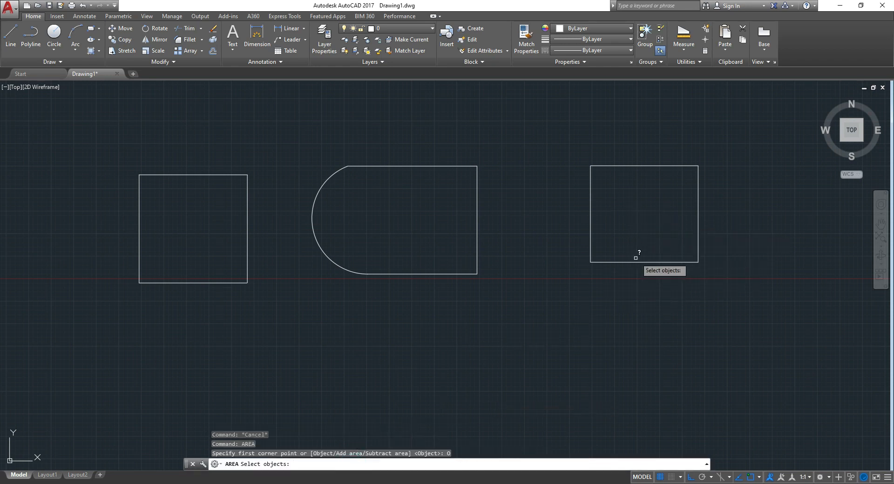
{"action": "left_click", "coordinate": [631, 262]}
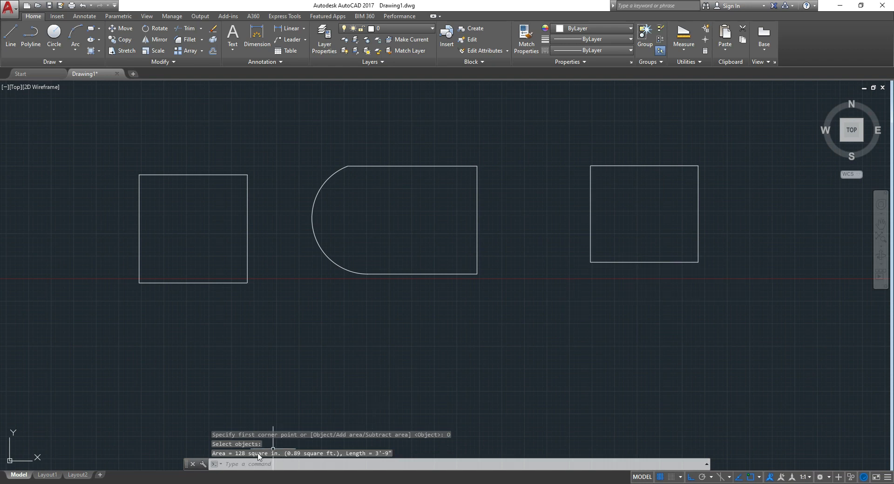
{"action": "key", "text": "Escape"}
{"action": "key", "text": "Escape"}
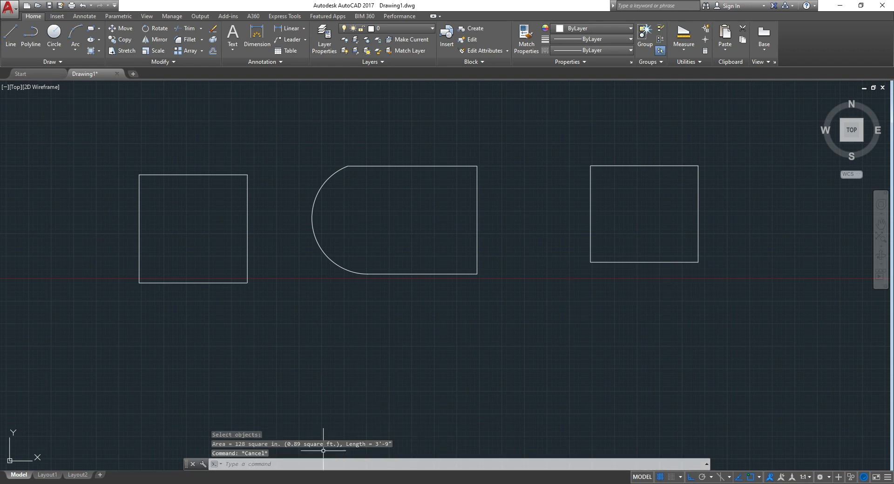
{"action": "key", "text": "Escape"}
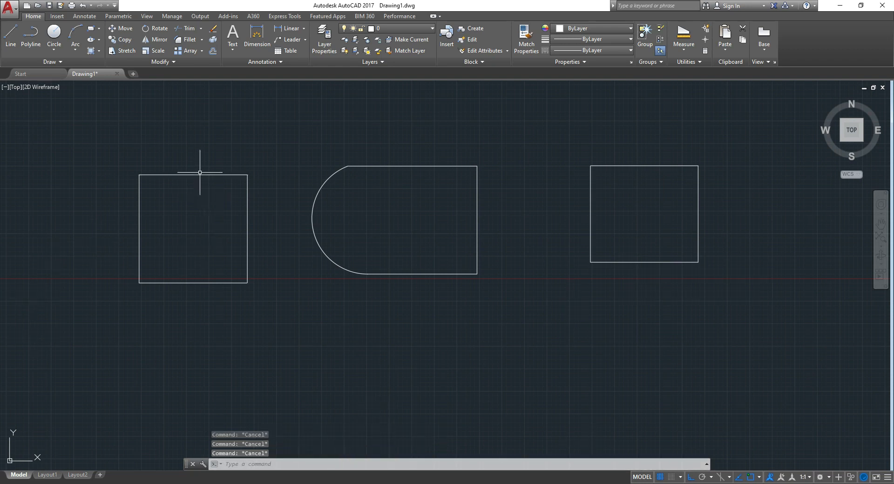
- Select the sides of the line-built square one by one to check that they are separate objects, and clear the selection
{"action": "left_click", "coordinate": [200, 174]}
{"action": "left_click", "coordinate": [248, 196]}
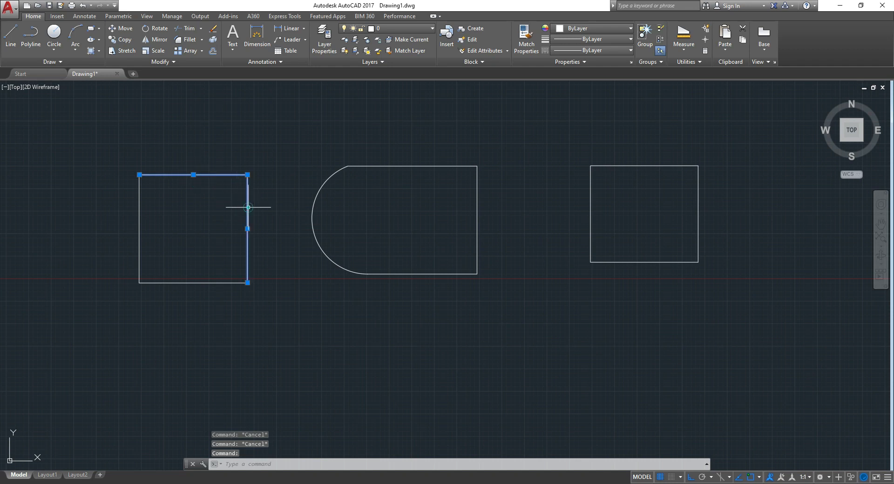
{"action": "left_click", "coordinate": [208, 283]}
{"action": "left_click", "coordinate": [140, 246]}
{"action": "key", "text": "Escape"}
- Draw the top, right and bottom sides of a rectangle about 1'-4" high with lines, to the right of the existing shapes
{"action": "scroll", "coordinate": [112, 232], "scroll_direction": "down", "scroll_amount": 4}
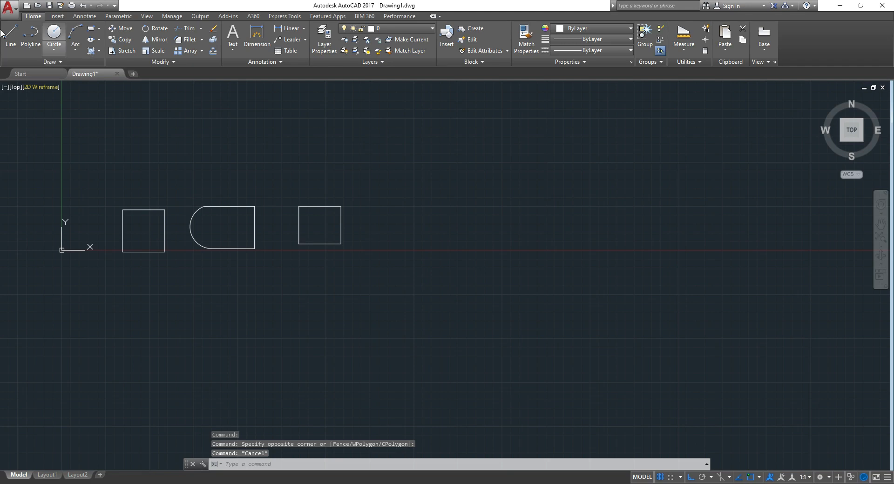
{"action": "left_click", "coordinate": [10, 34]}
{"action": "left_click", "coordinate": [411, 198]}
{"action": "left_click", "coordinate": [513, 195]}
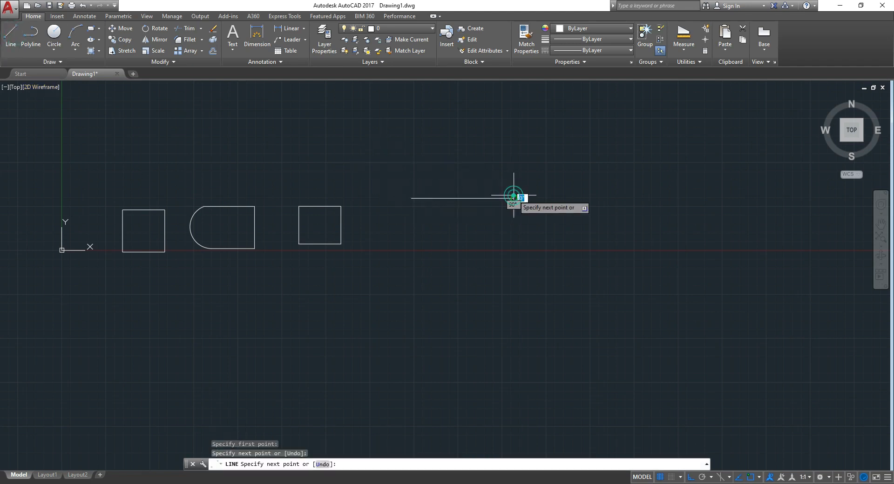
{"action": "left_click", "coordinate": [514, 254]}
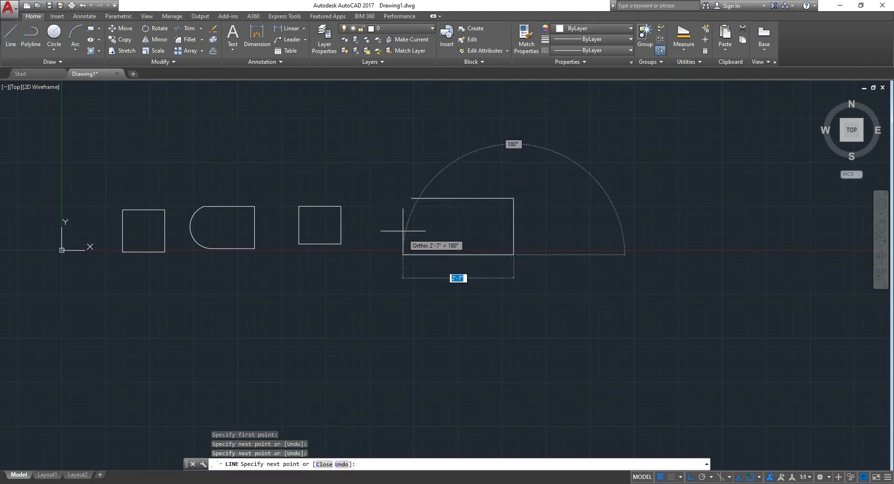
{"action": "left_click", "coordinate": [411, 255]}
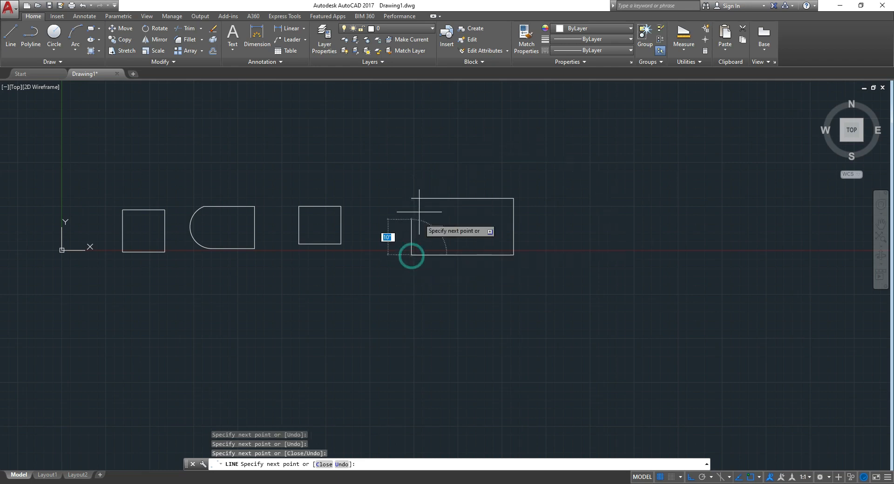
{"action": "key", "text": "Escape"}
{"action": "left_click", "coordinate": [414, 198]}
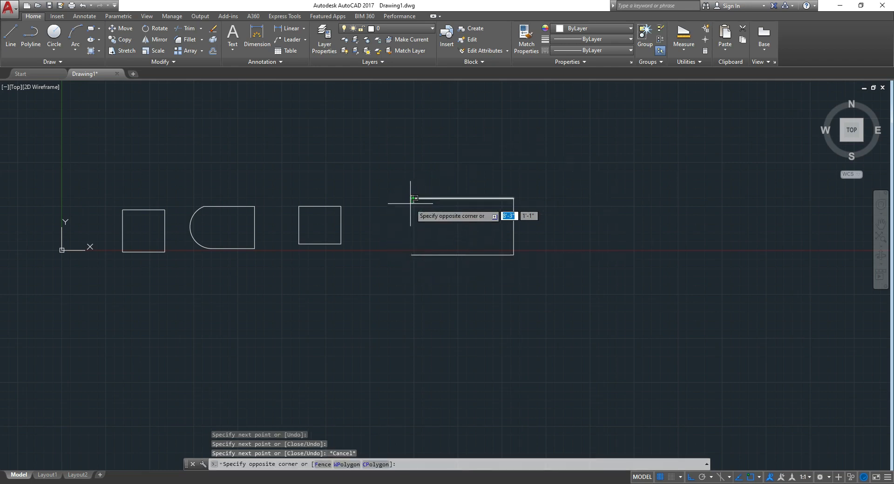
{"action": "key", "text": "Escape"}
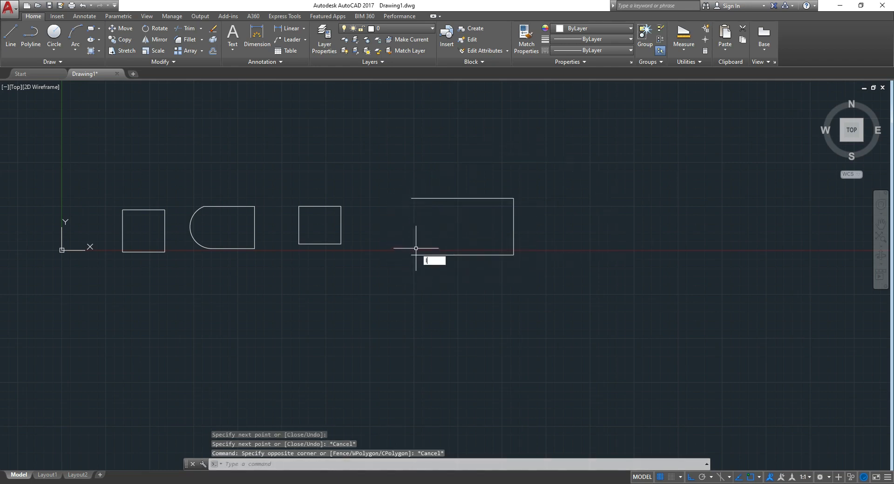
- Close the open left side of the new rectangle with a vertical line from its upper-left corner
{"action": "type", "text": "l"}
{"action": "key", "text": "Return"}
{"action": "left_click", "coordinate": [411, 198]}
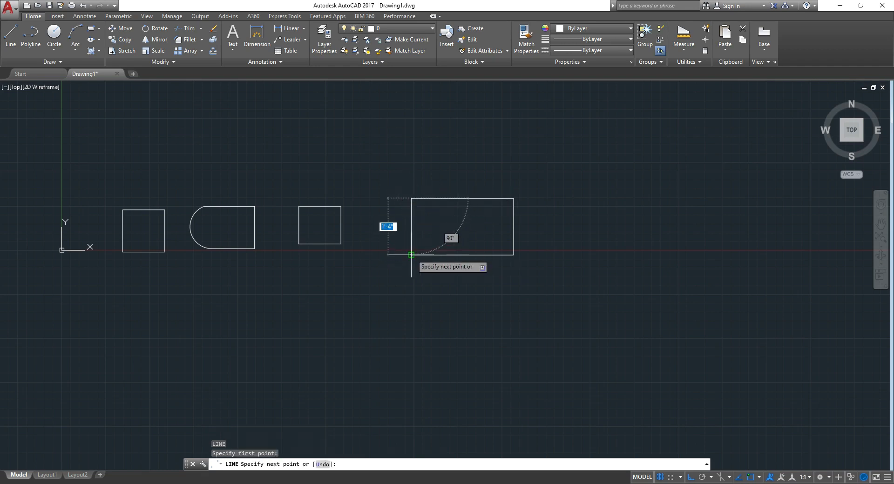
{"action": "key", "text": "Escape"}
- Fillet the upper-left corner of the new rectangle with a 5" radius
{"action": "type", "text": "f"}
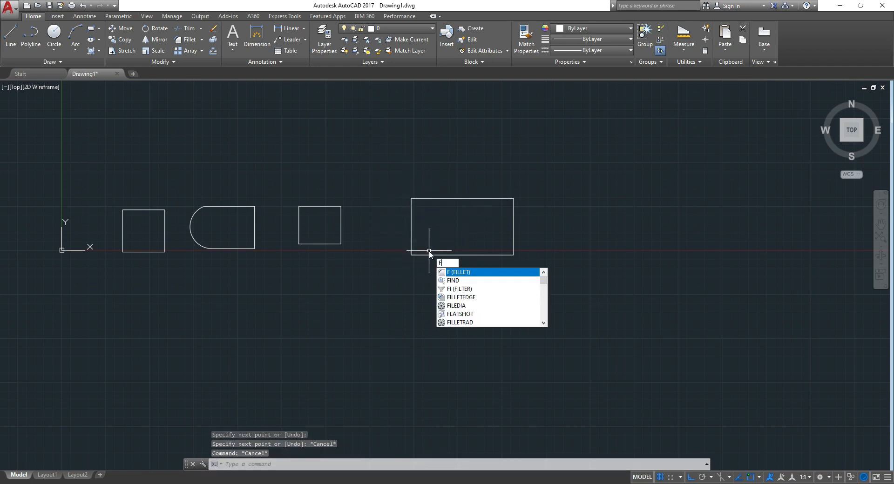
{"action": "key", "text": "Return"}
{"action": "left_click", "coordinate": [379, 465]}
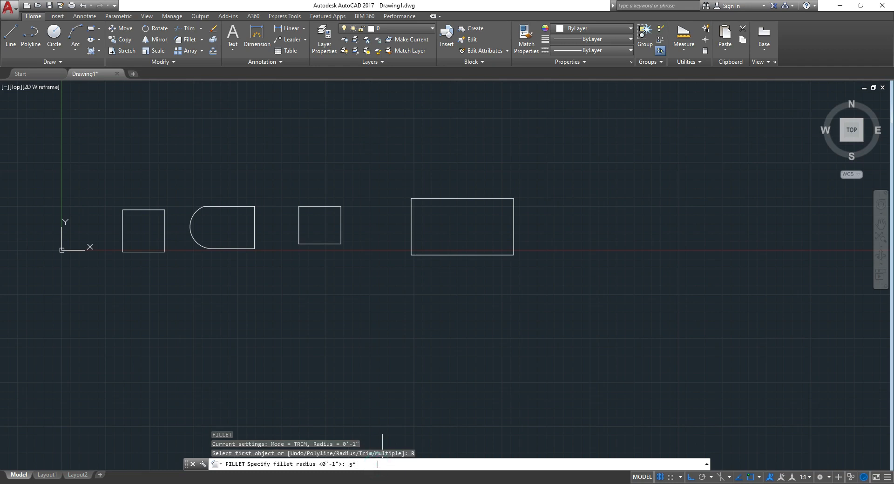
{"action": "type", "text": "5\""}
{"action": "key", "text": "Return"}
{"action": "left_click", "coordinate": [411, 210]}
{"action": "left_click", "coordinate": [415, 198]}
{"action": "scroll", "coordinate": [469, 225], "scroll_direction": "up", "scroll_amount": 3}
{"action": "key", "text": "Escape"}
{"action": "key", "text": "Escape"}
- Try the AREA command's Object option on the filleted shape's individual lines, and measure the arc-ended polyline in their place
{"action": "type", "text": "area"}
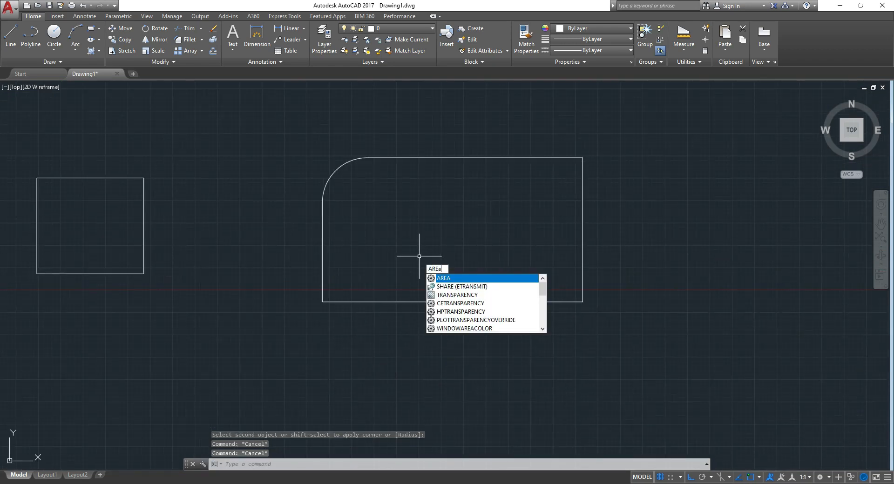
{"action": "key", "text": "Return"}
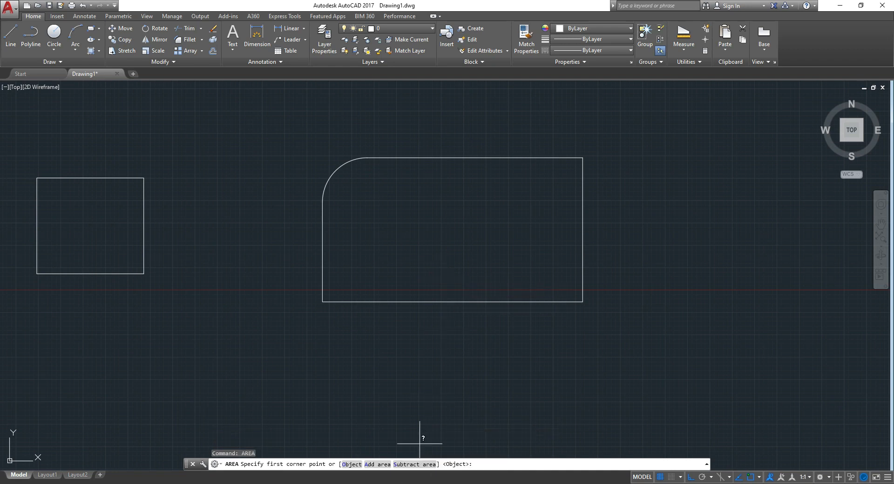
{"action": "left_click", "coordinate": [352, 465]}
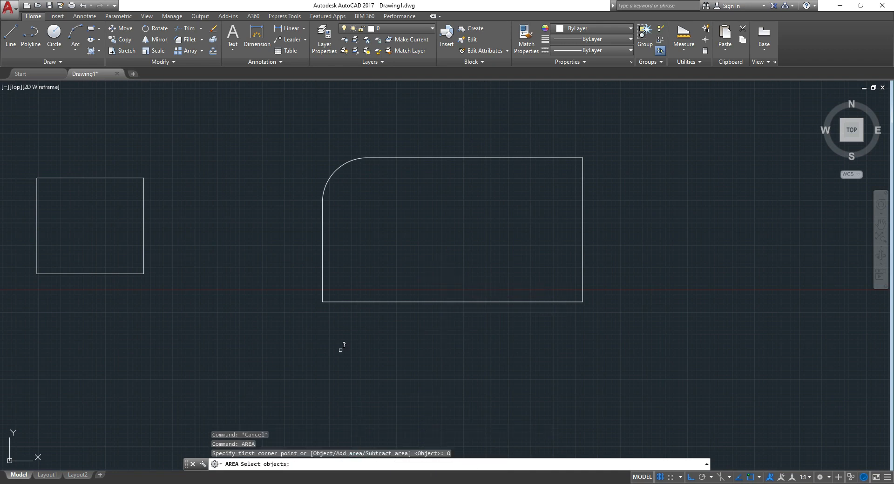
{"action": "left_click", "coordinate": [323, 285]}
{"action": "left_click", "coordinate": [355, 302]}
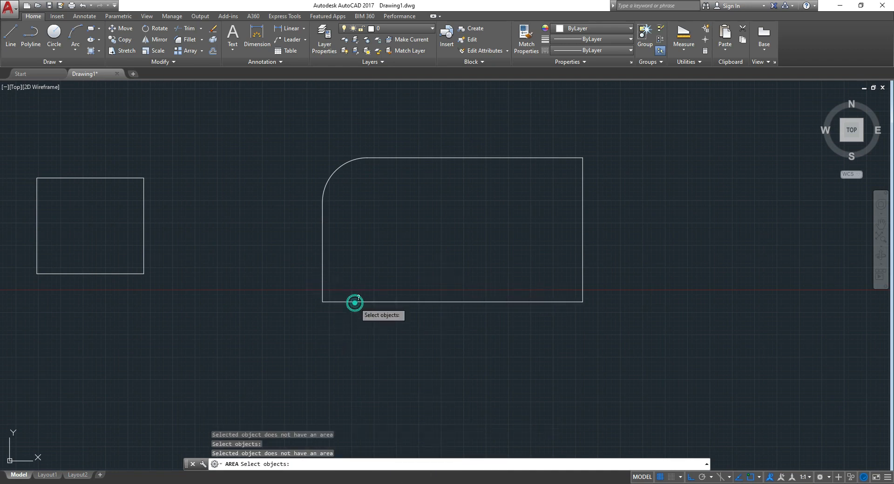
{"action": "left_click", "coordinate": [565, 158]}
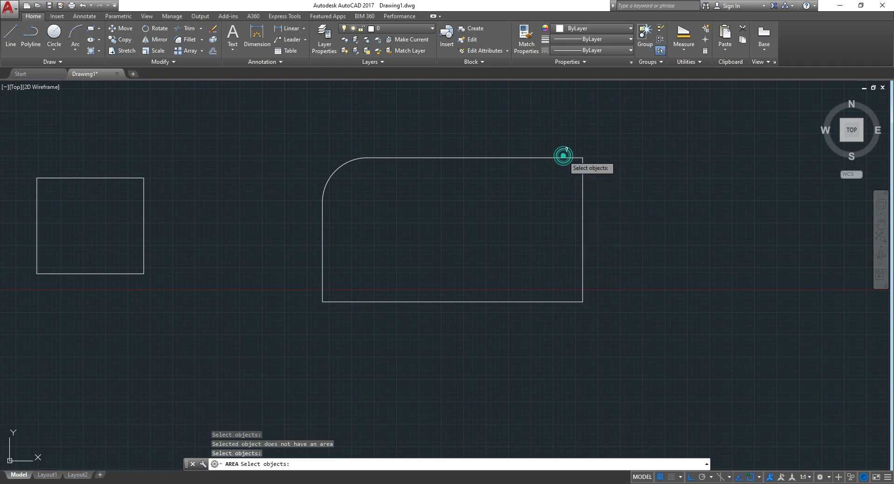
{"action": "scroll", "coordinate": [589, 266], "scroll_direction": "down", "scroll_amount": 4}
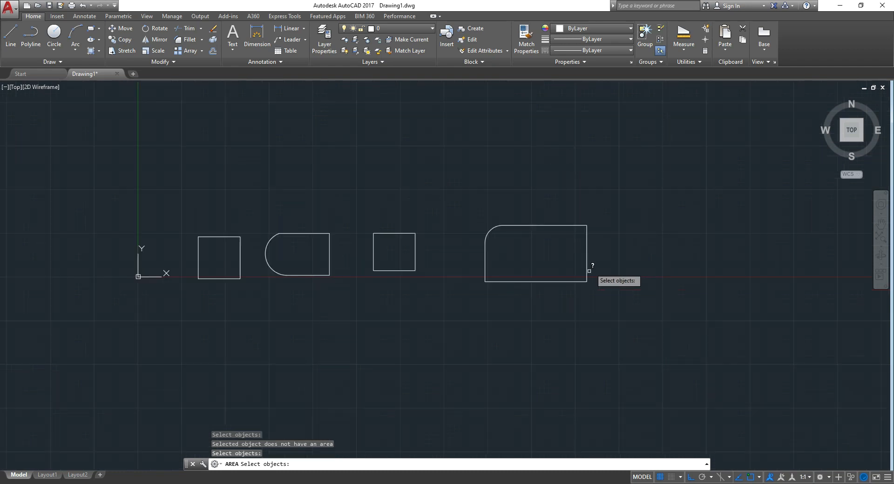
{"action": "left_click", "coordinate": [290, 233]}
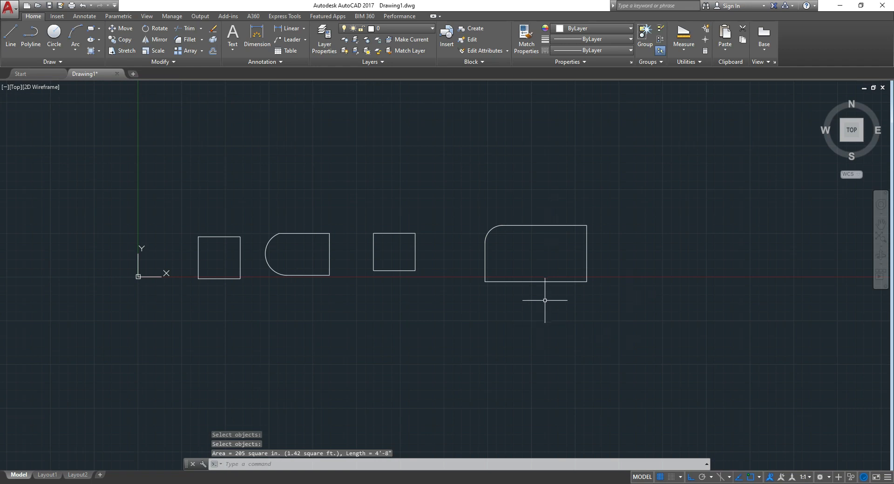
{"action": "key", "text": "F1"}
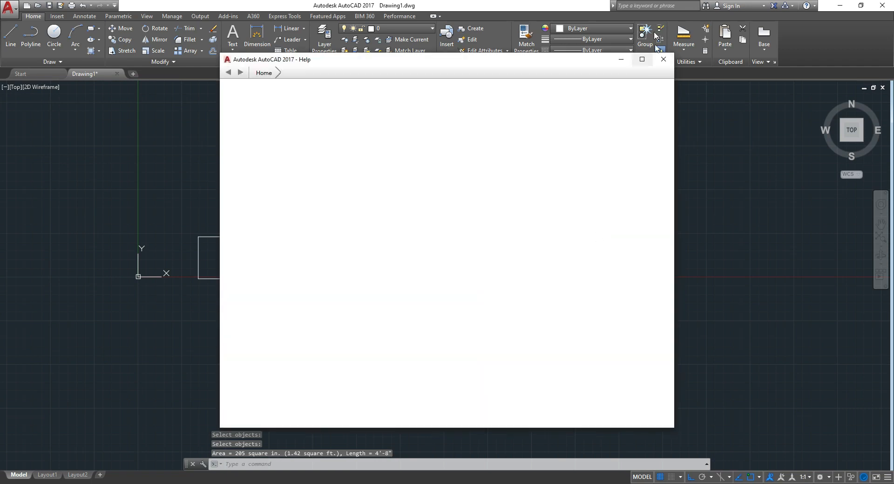
{"action": "left_click", "coordinate": [664, 59]}
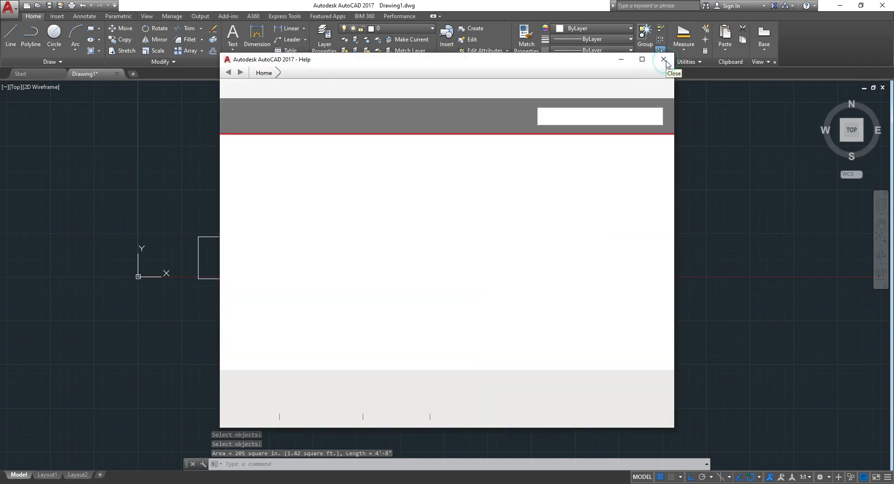
{"action": "key", "text": "Escape"}
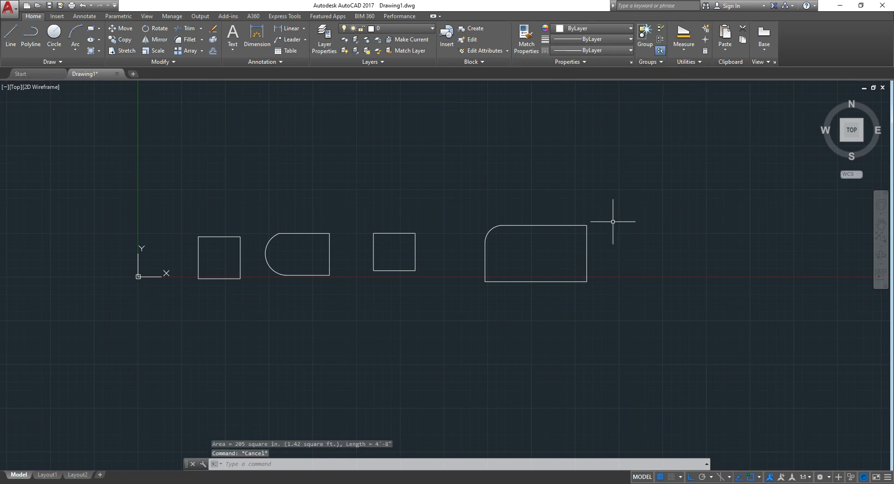
- Join the filleted rectangle's four lines and arc into a single polyline, and check that it selects as one object
{"action": "type", "text": "j"}
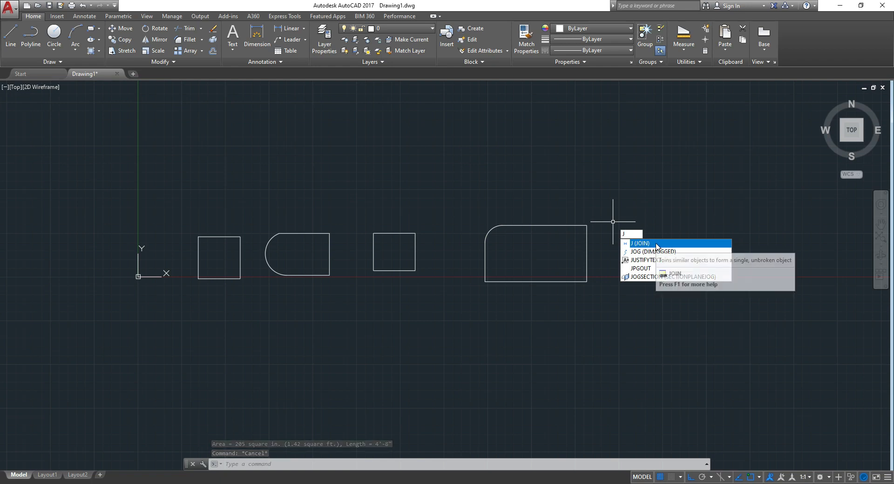
{"action": "left_click", "coordinate": [656, 244]}
{"action": "scroll", "coordinate": [592, 272], "scroll_direction": "up", "scroll_amount": 2}
{"action": "left_click", "coordinate": [357, 158]}
{"action": "left_click", "coordinate": [675, 332]}
{"action": "key", "text": "Return"}
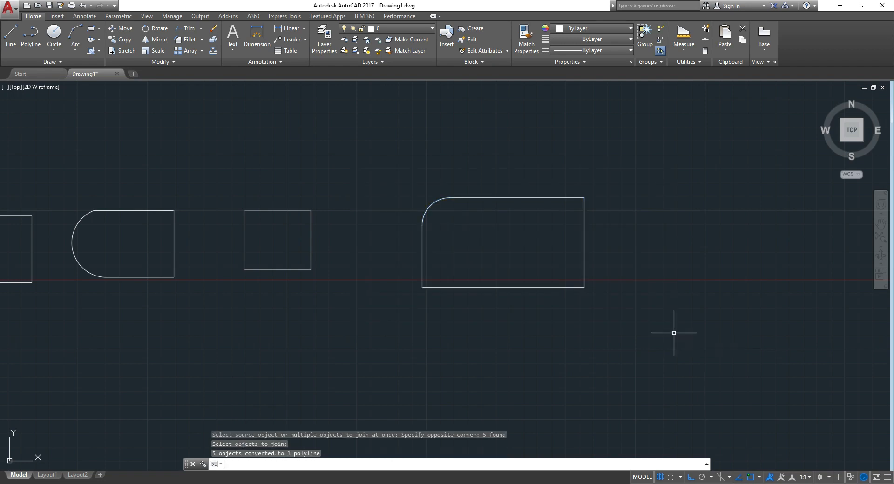
{"action": "left_click", "coordinate": [553, 287]}
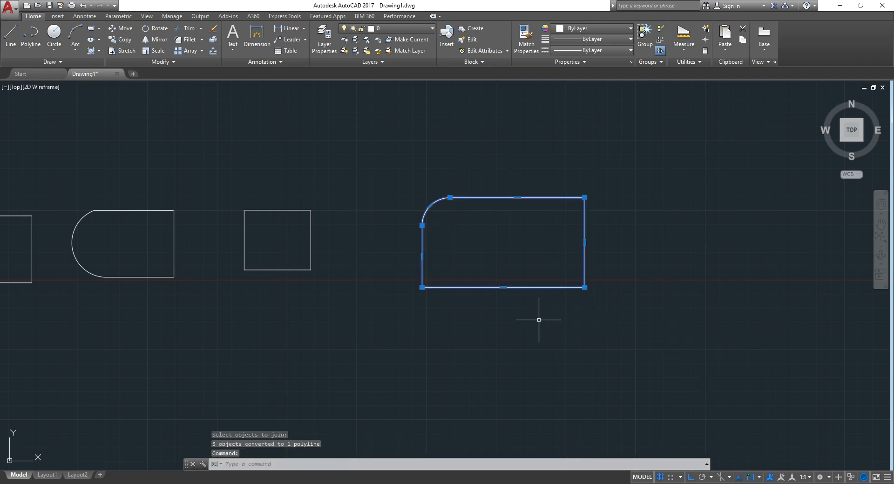
{"action": "key", "text": "Escape"}
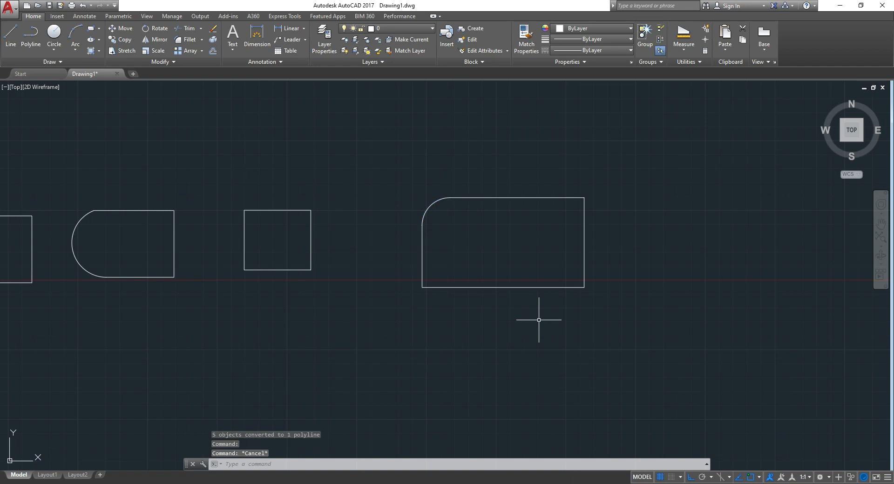
- Measure the area and perimeter of the joined filleted rectangle using the AREA command's Object option
{"action": "type", "text": "AREA"}
{"action": "left_click", "coordinate": [579, 343]}
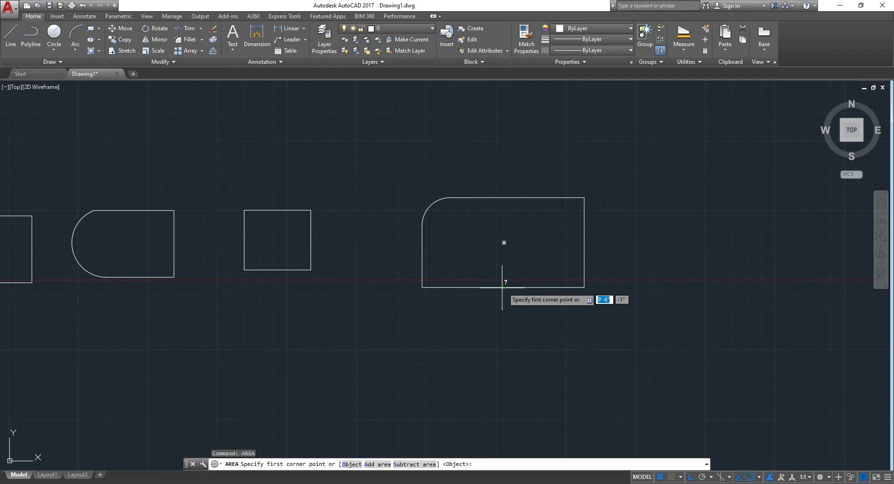
{"action": "left_click", "coordinate": [349, 463]}
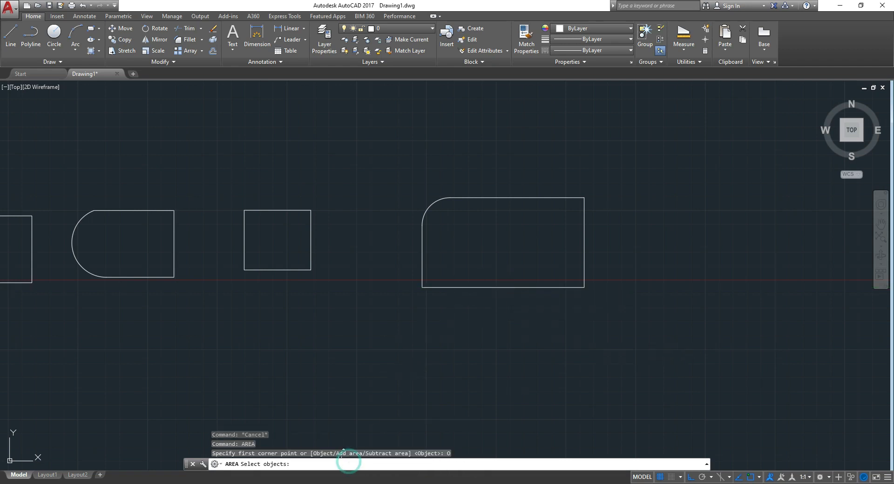
{"action": "left_click", "coordinate": [456, 287]}
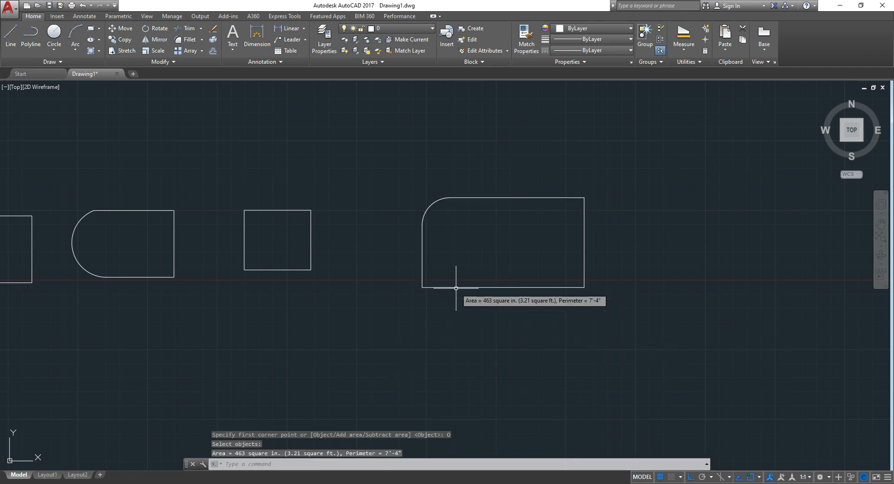
{"action": "scroll", "coordinate": [456, 288], "scroll_direction": "down", "scroll_amount": 4}
{"action": "key", "text": "F1"}
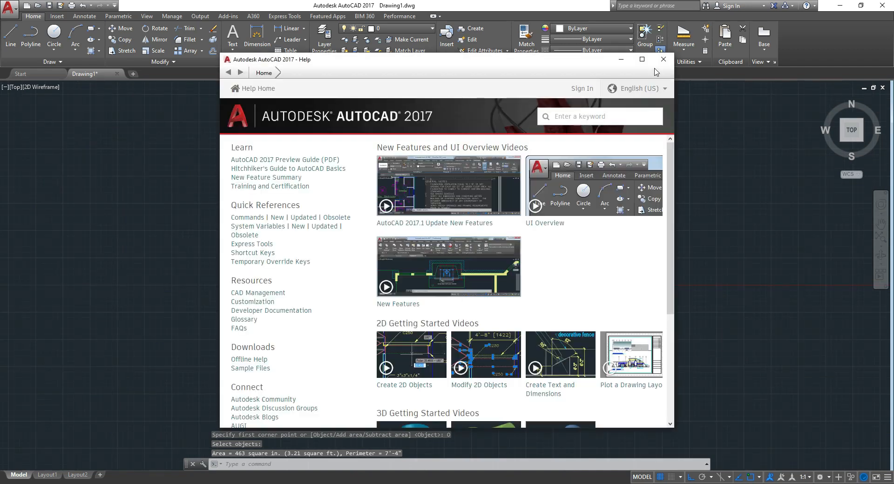
{"action": "left_click", "coordinate": [662, 56]}
{"action": "scroll", "coordinate": [263, 279], "scroll_direction": "up", "scroll_amount": 4}
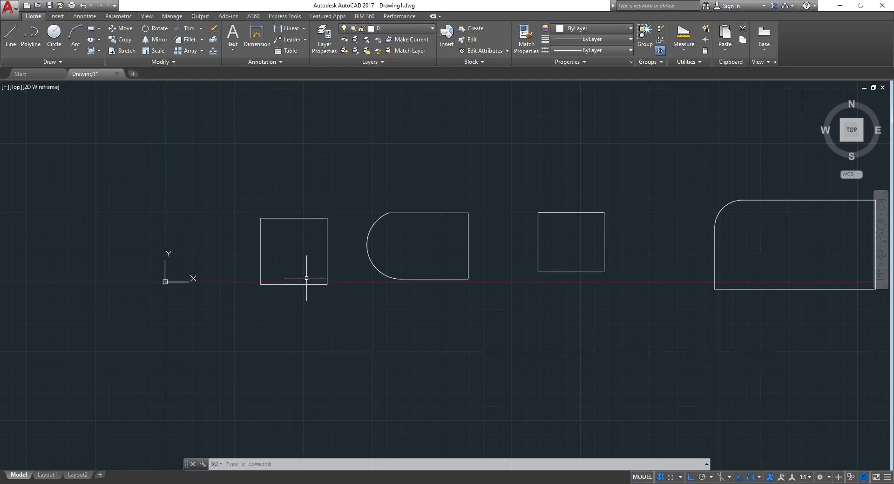
{"action": "middle_click_drag", "start_coordinate": [306, 278], "coordinate": [236, 276]}
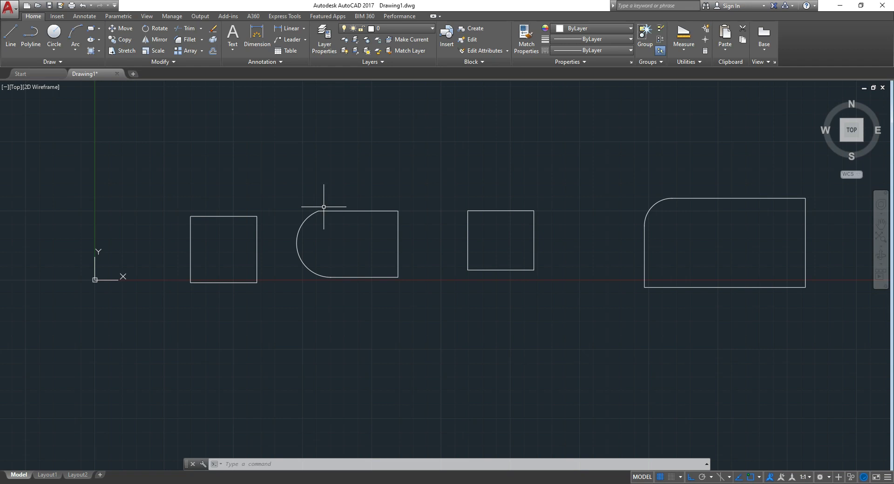
{"action": "middle_click_drag", "start_coordinate": [324, 207], "coordinate": [294, 199]}
{"action": "middle_click_drag", "start_coordinate": [497, 323], "coordinate": [386, 323]}
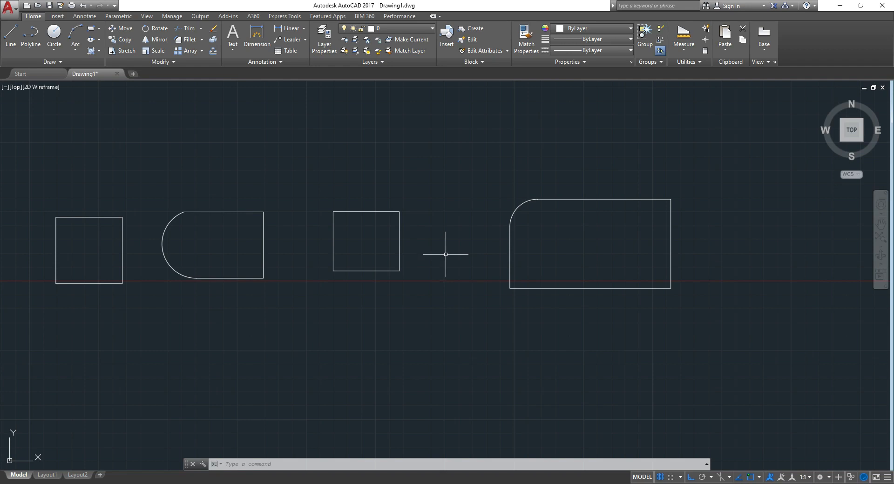
{"action": "middle_click_drag", "start_coordinate": [473, 265], "coordinate": [500, 257]}
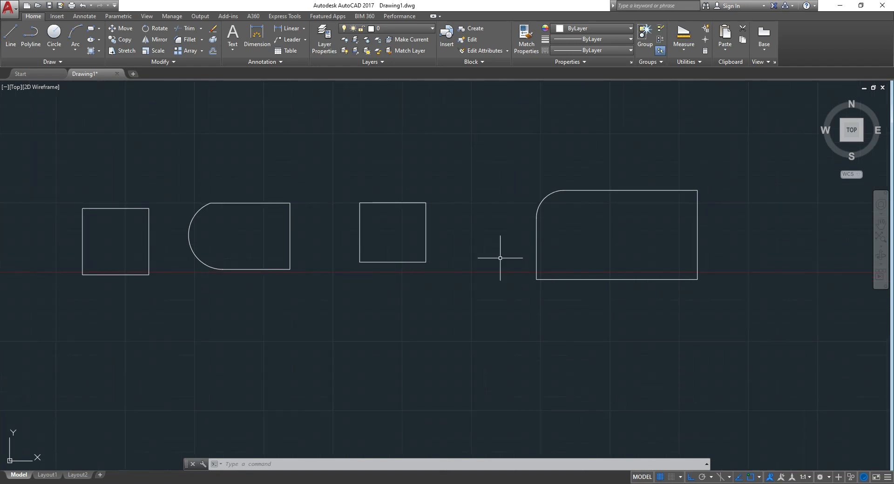